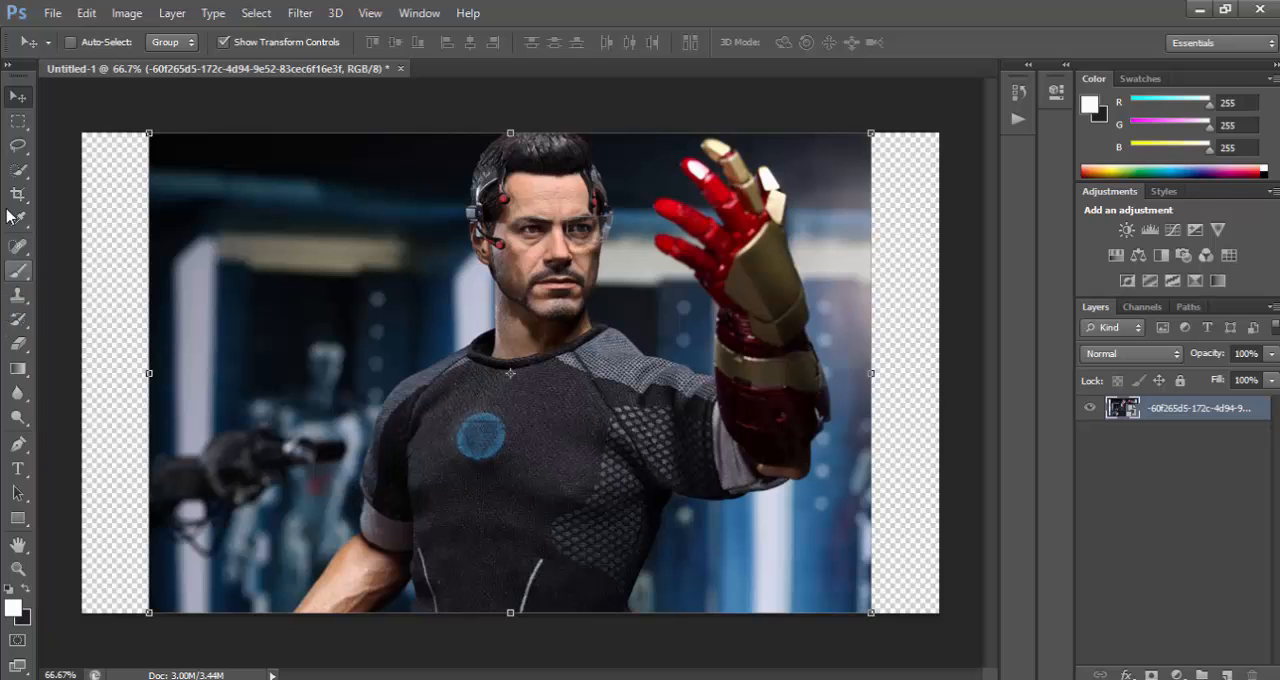
# Crop the canvas to the photo's side edges, removing the transparent strips on both sides.
pyautogui.click(18, 194)
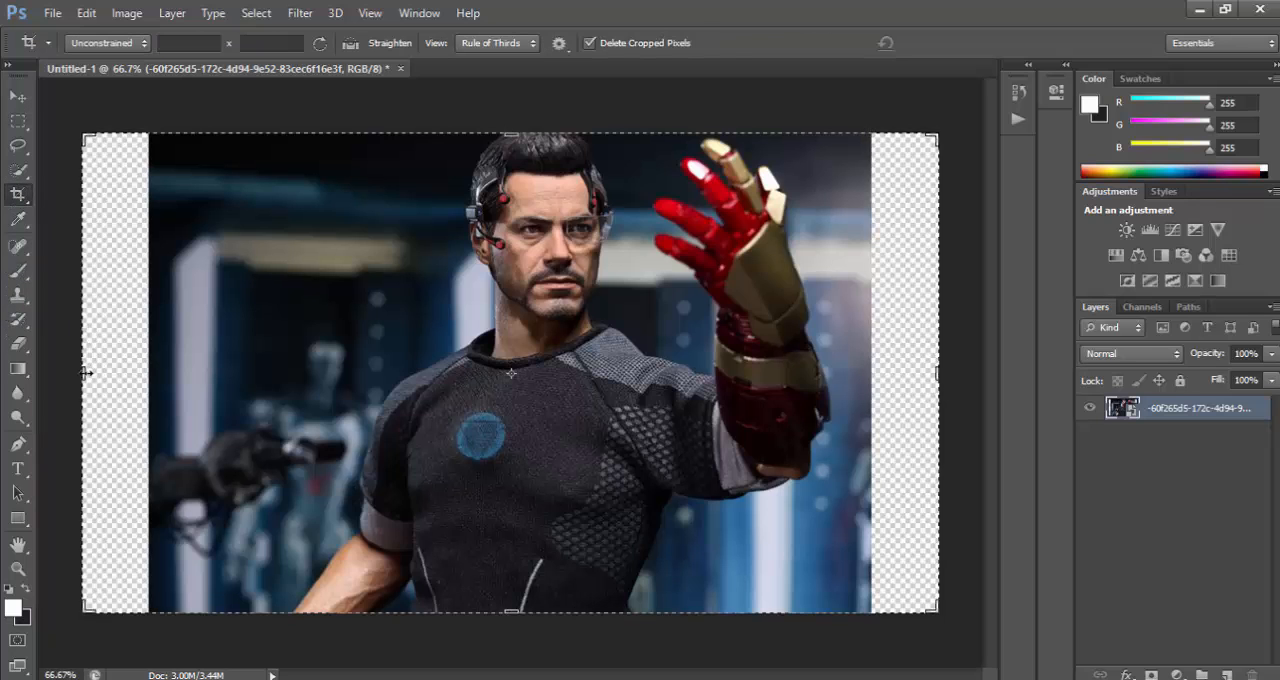
pyautogui.moveTo(95, 372); pyautogui.dragTo(118, 372)
pyautogui.moveTo(921, 378); pyautogui.dragTo(838, 376)
pyautogui.rightClick(502, 131)
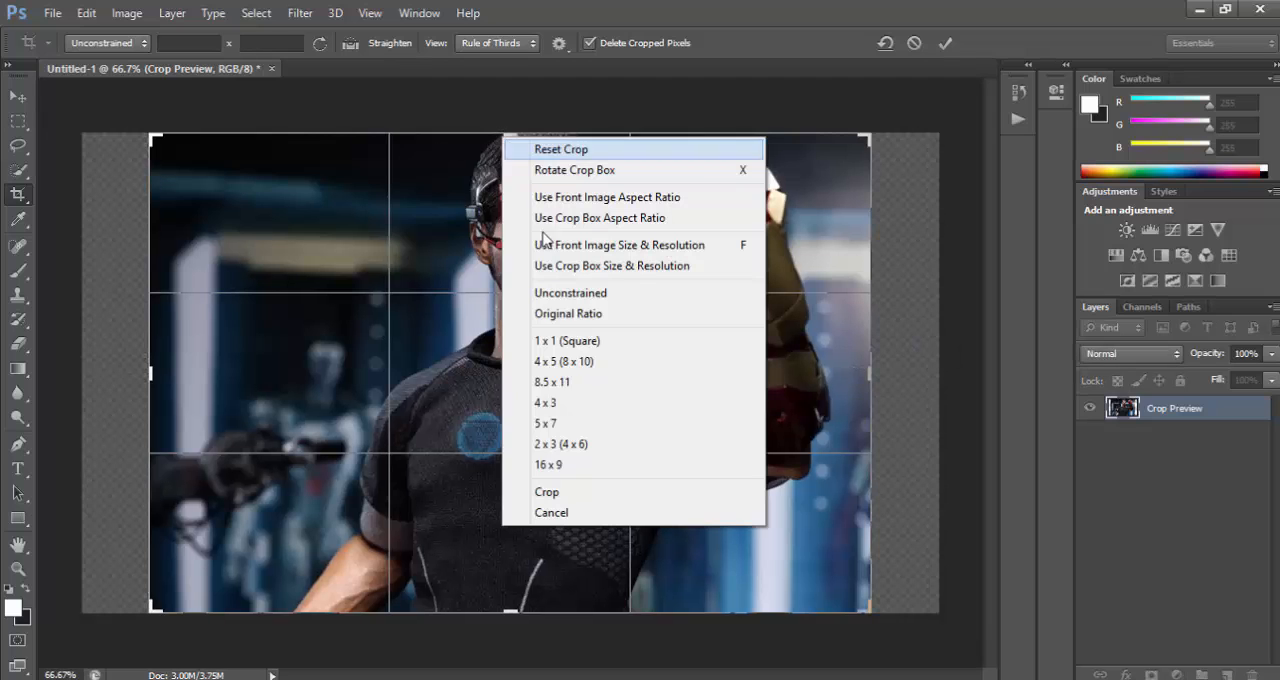
pyautogui.click(584, 491)
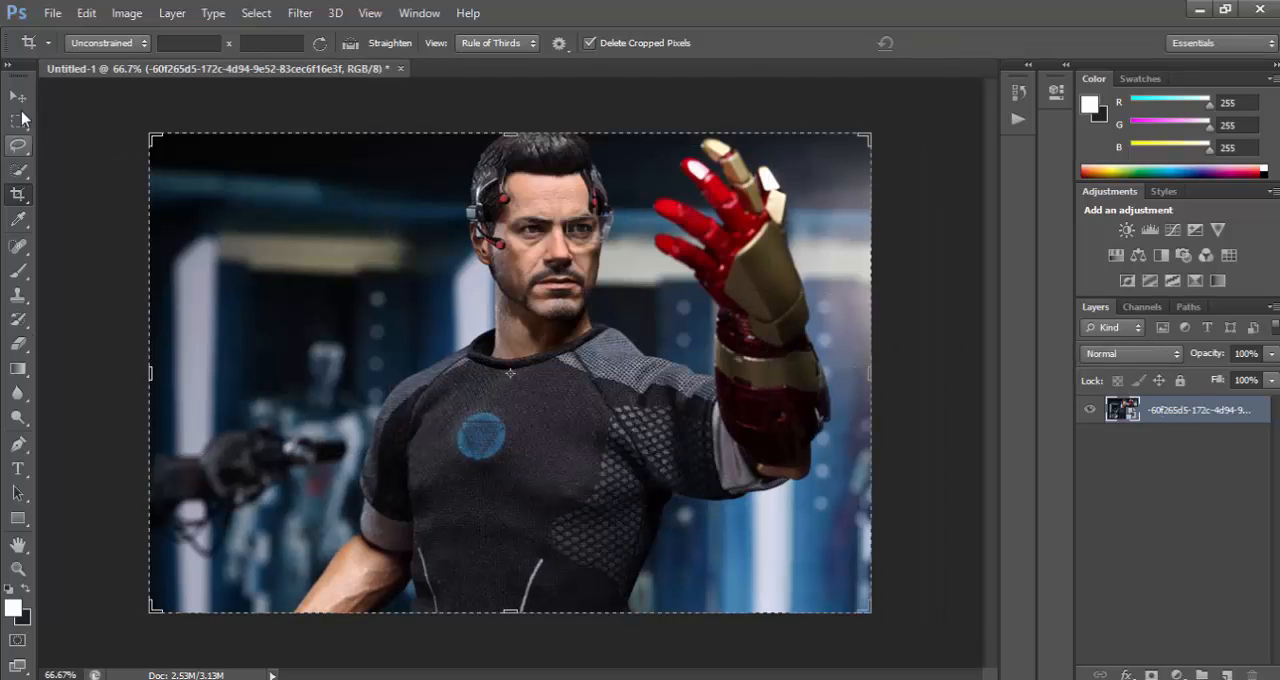
pyautogui.press('v')
pyautogui.press('m')
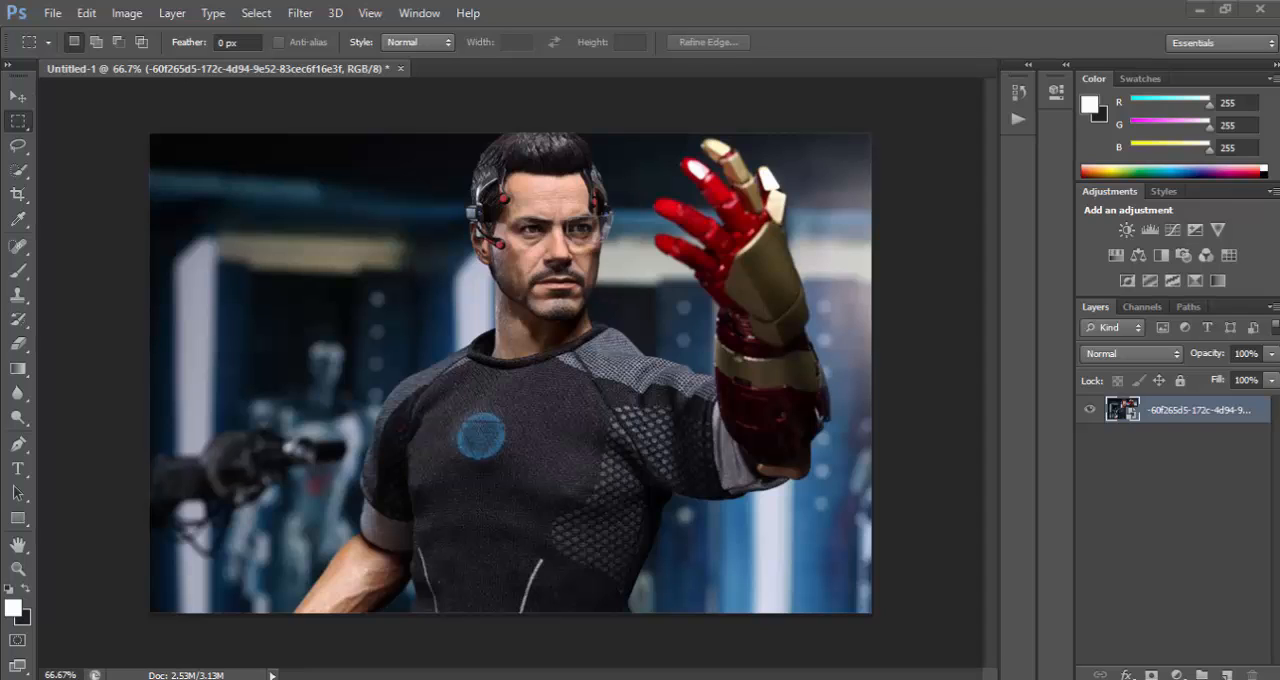
pyautogui.moveTo(405, 270)
pyautogui.mouseDown()
pyautogui.moveTo(120, 228)
pyautogui.moveTo(36, 178)
pyautogui.mouseUp()
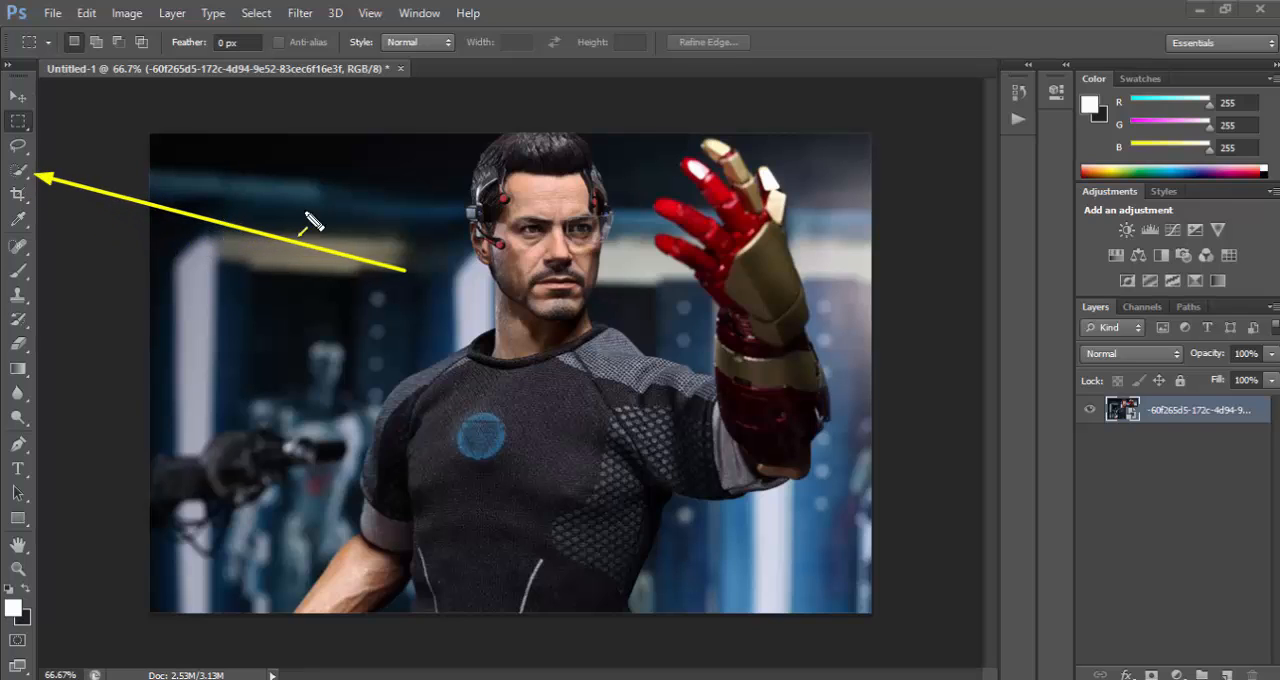
pyautogui.press('Escape')
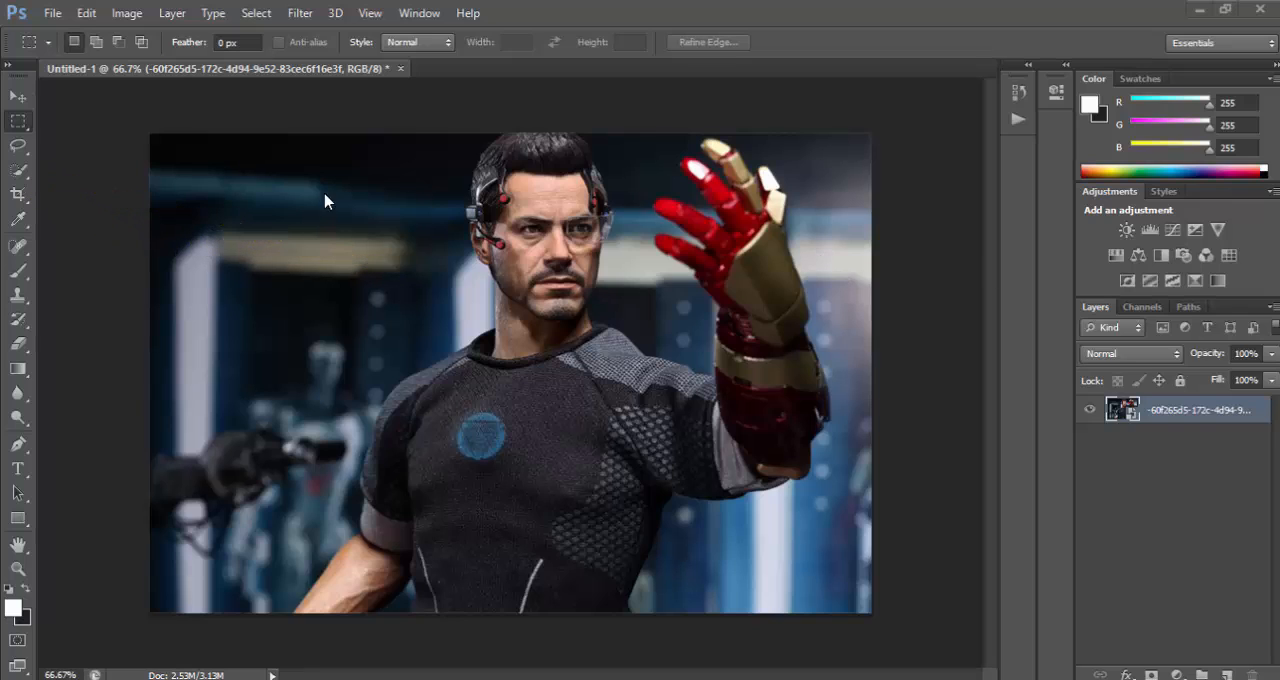
# Try selecting the man's shirt with the Magic Wand tool, and clear that selection.
pyautogui.click(18, 176)
pyautogui.click(18, 177)
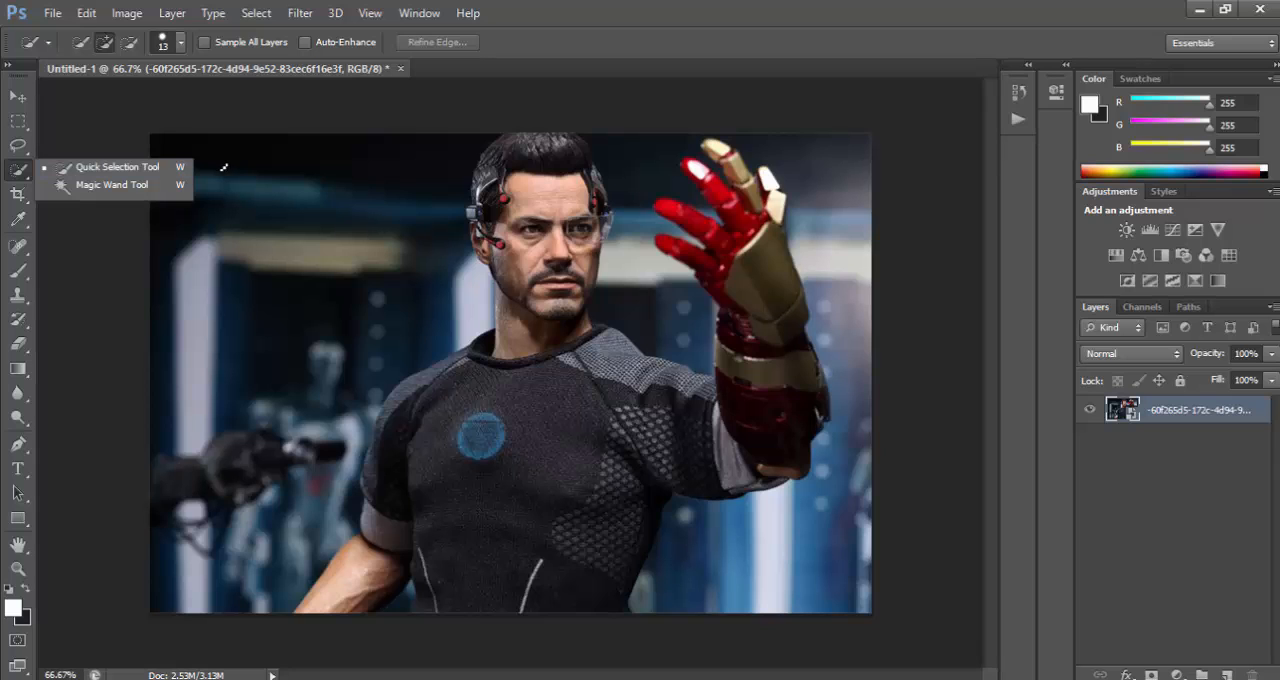
pyautogui.click(180, 187)
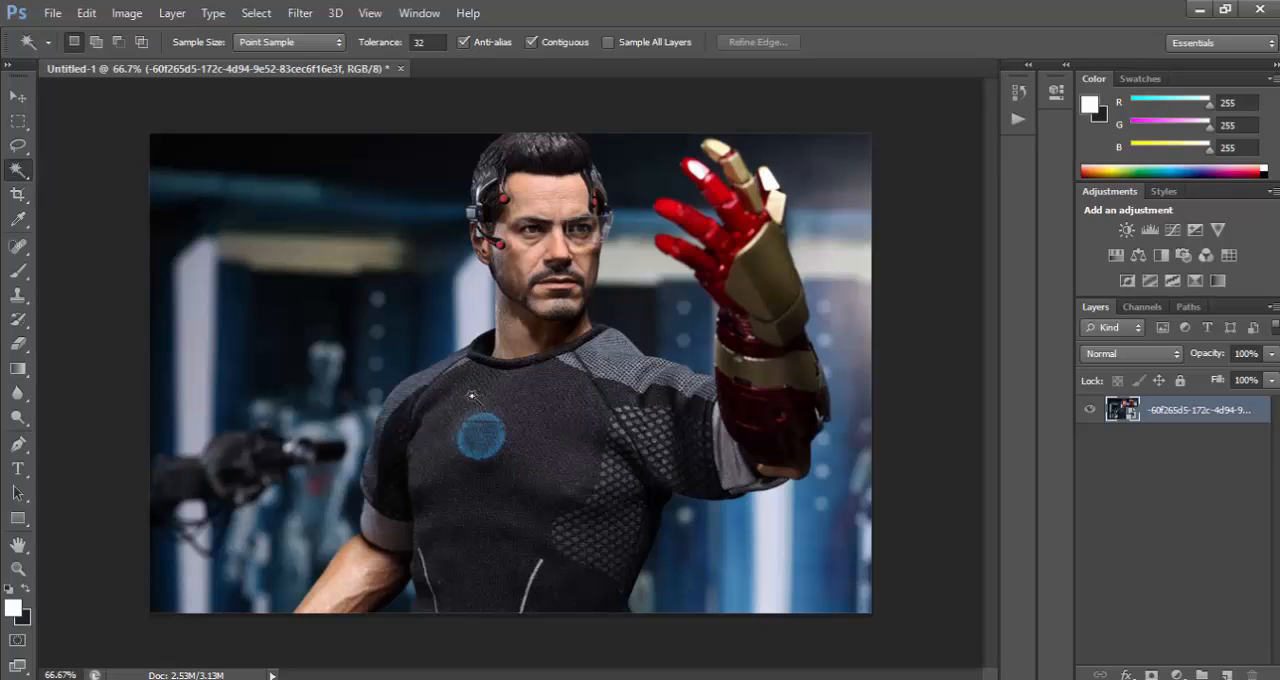
pyautogui.click(523, 421)
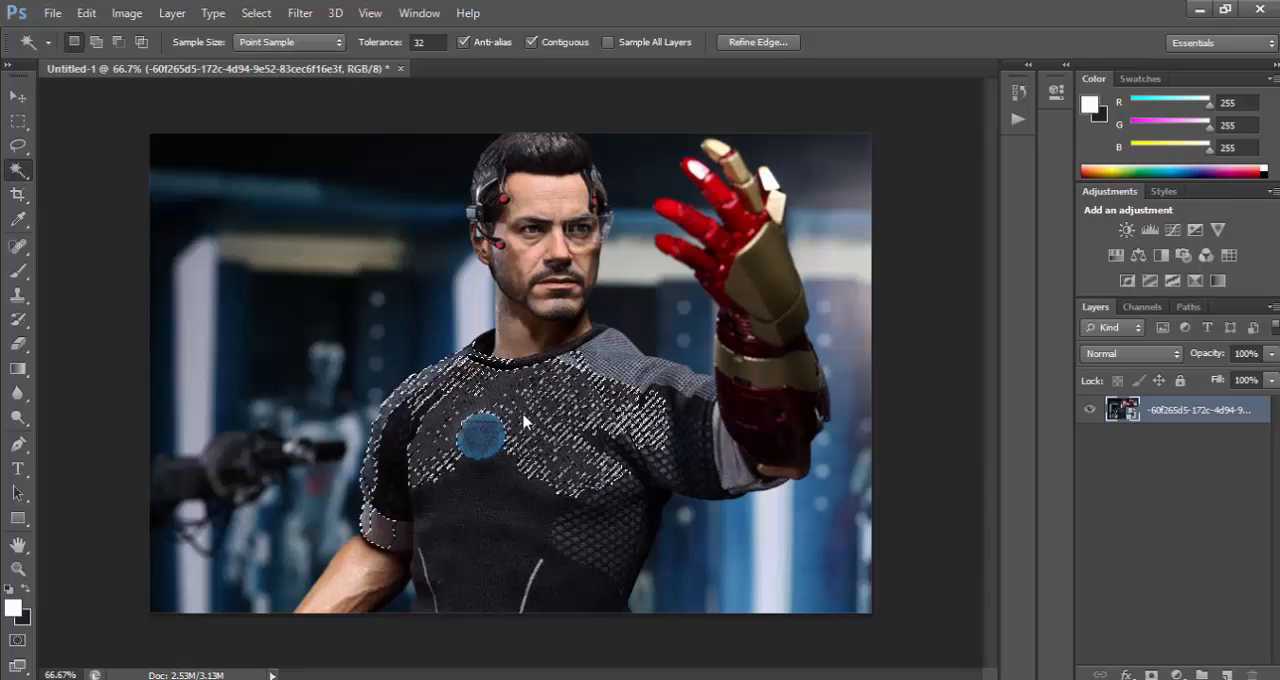
pyautogui.hotkey('ctrl', 'd')
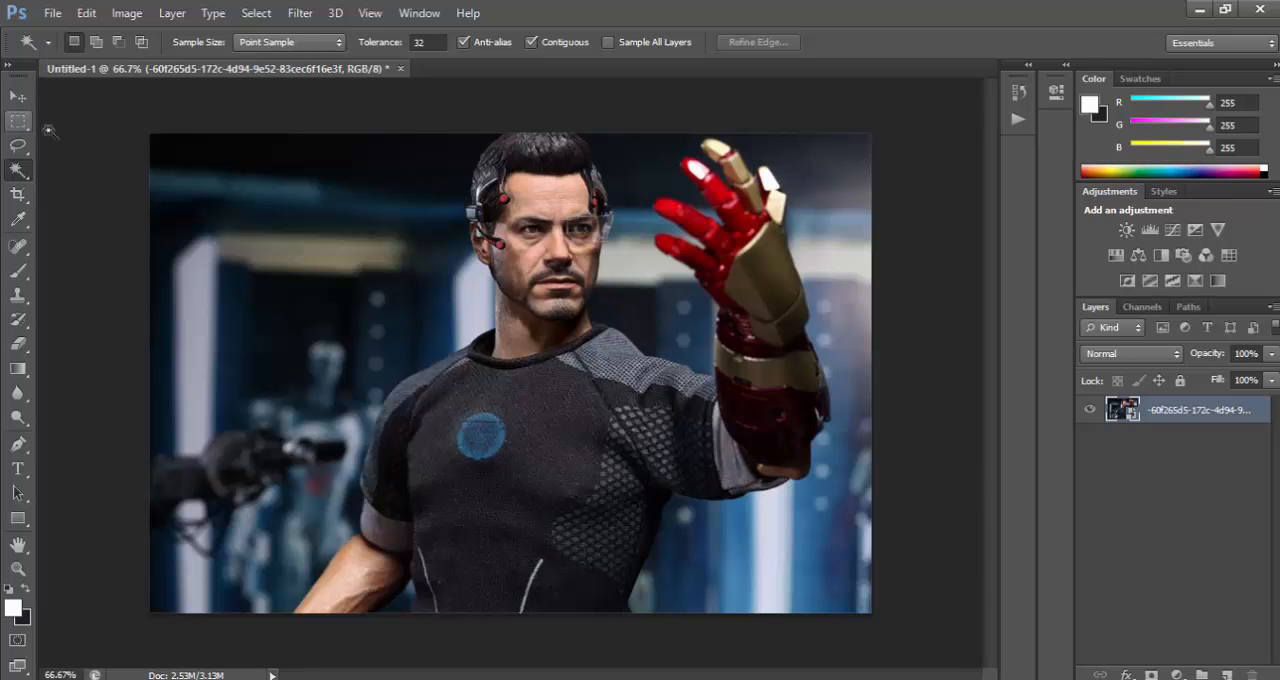
# Select the man's head, torso, both arms and raised armoured glove with the Quick Selection tool in add mode.
pyautogui.rightClick(18, 170)
pyautogui.click(90, 167)
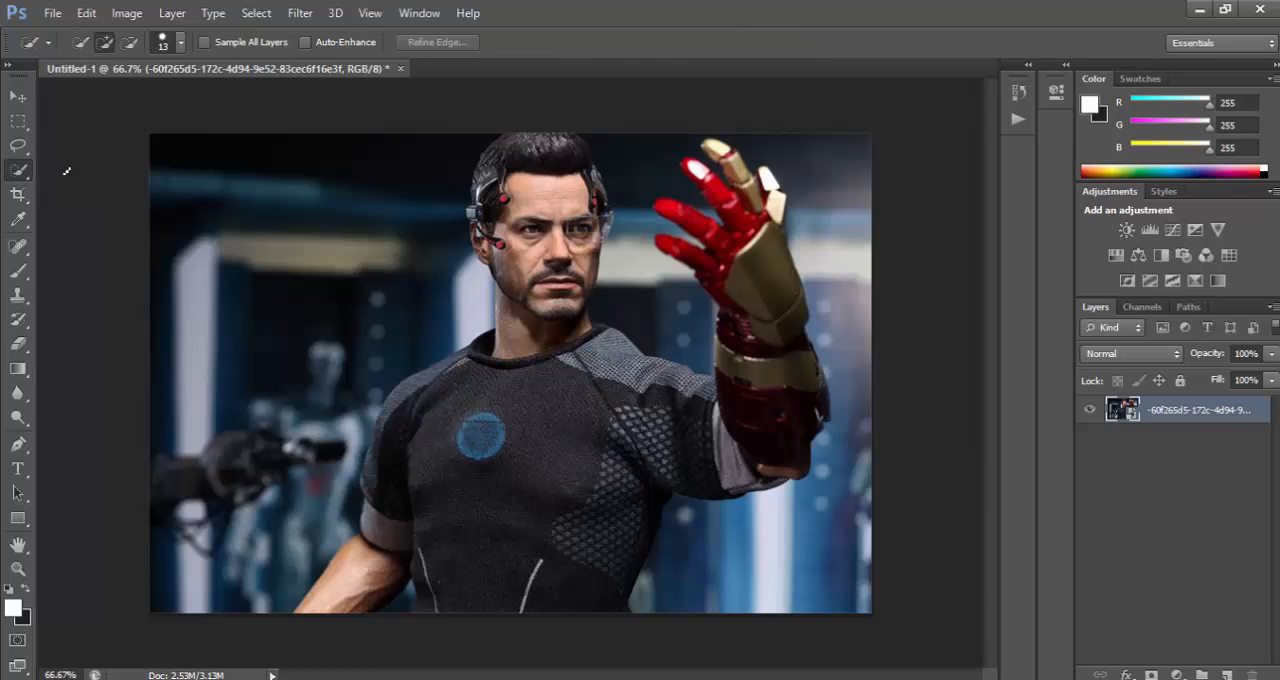
pyautogui.rightClick(25, 176)
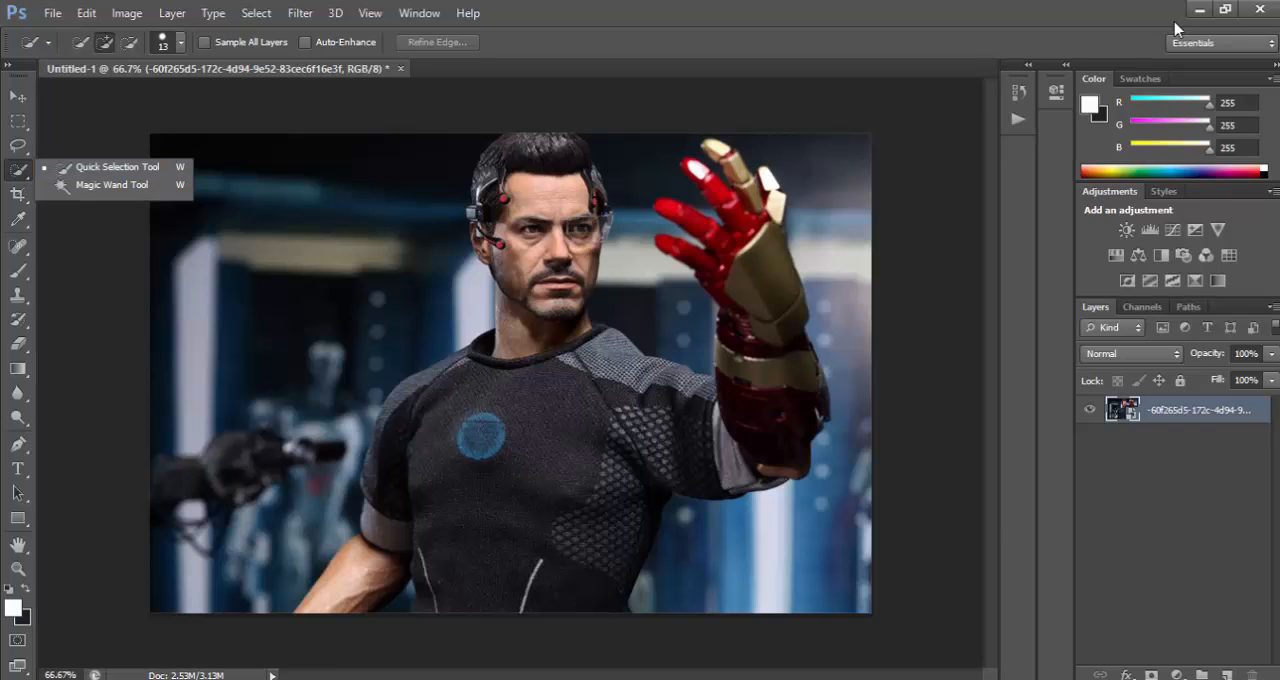
pyautogui.press('Escape')
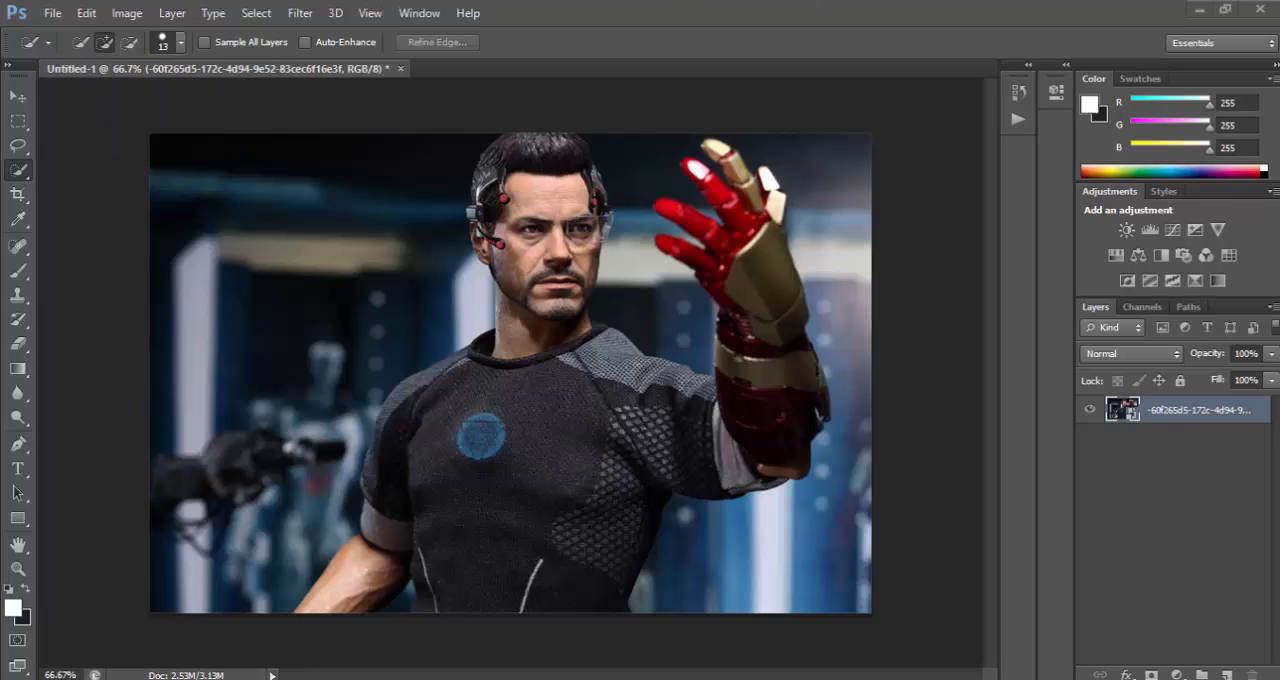
pyautogui.click(105, 42)
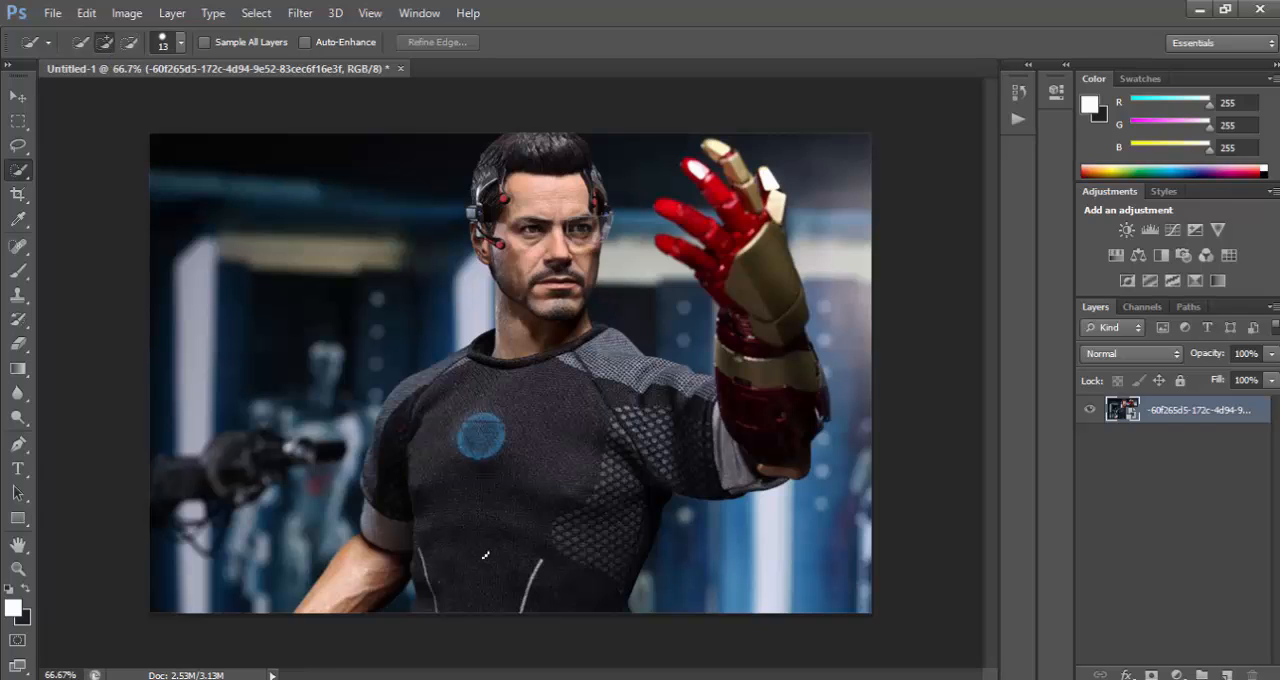
pyautogui.moveTo(491, 609)
pyautogui.mouseDown()
pyautogui.moveTo(520, 372)
pyautogui.moveTo(556, 262)
pyautogui.moveTo(510, 240)
pyautogui.moveTo(550, 205)
pyautogui.moveTo(545, 178)
pyautogui.moveTo(575, 185)
pyautogui.moveTo(490, 195)
pyautogui.moveTo(565, 145)
pyautogui.moveTo(484, 202)
pyautogui.mouseUp()
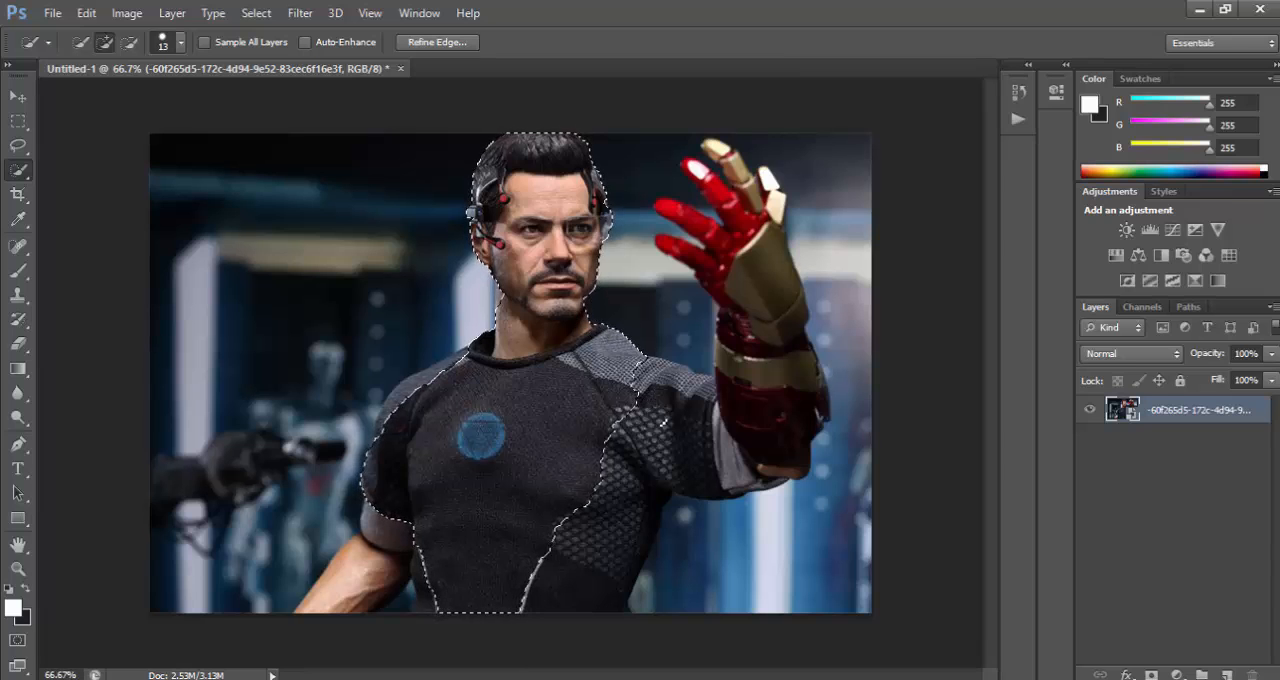
pyautogui.moveTo(662, 424)
pyautogui.mouseDown()
pyautogui.moveTo(738, 449)
pyautogui.moveTo(728, 432)
pyautogui.moveTo(742, 428)
pyautogui.moveTo(805, 440)
pyautogui.moveTo(815, 395)
pyautogui.moveTo(790, 370)
pyautogui.moveTo(745, 358)
pyautogui.mouseUp()
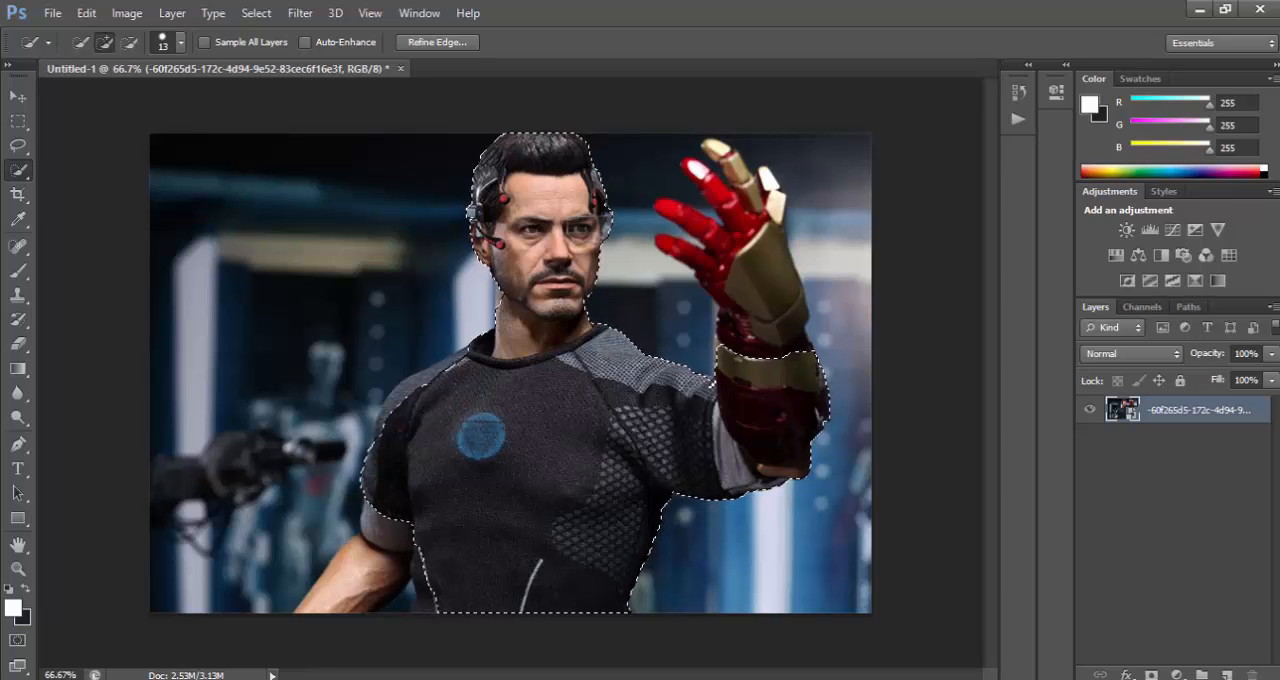
pyautogui.moveTo(790, 345); pyautogui.dragTo(776, 296)
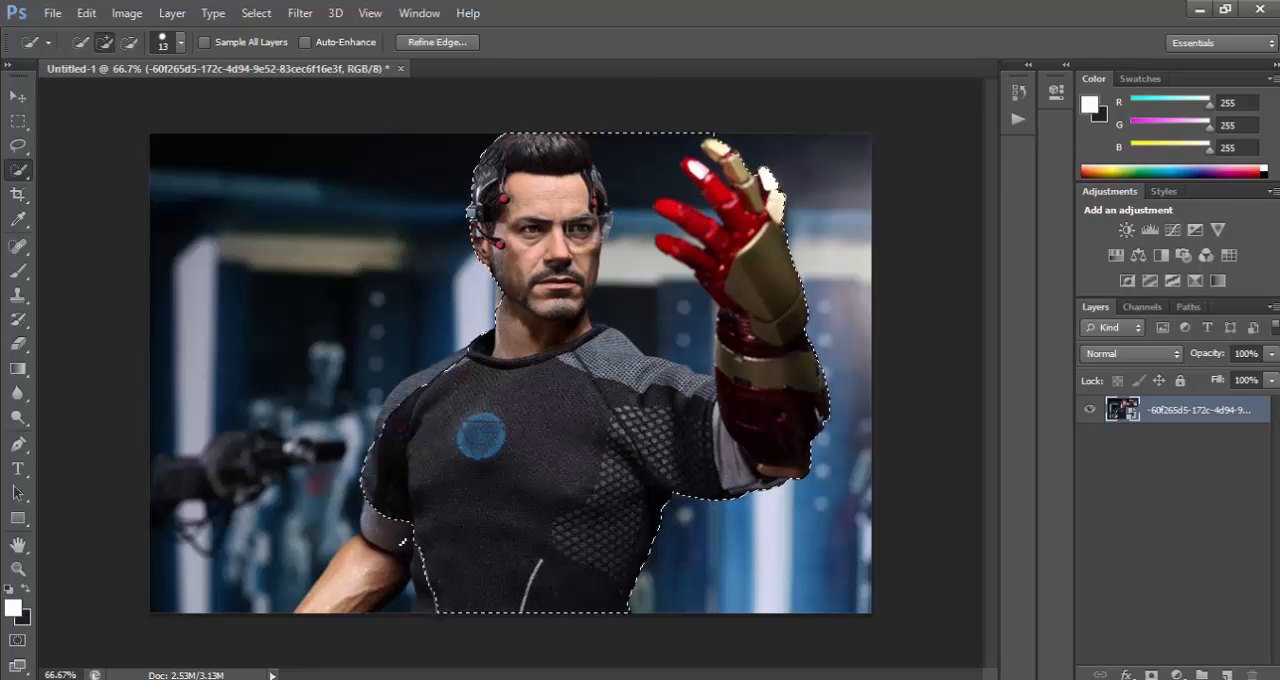
pyautogui.moveTo(403, 542); pyautogui.dragTo(365, 585)
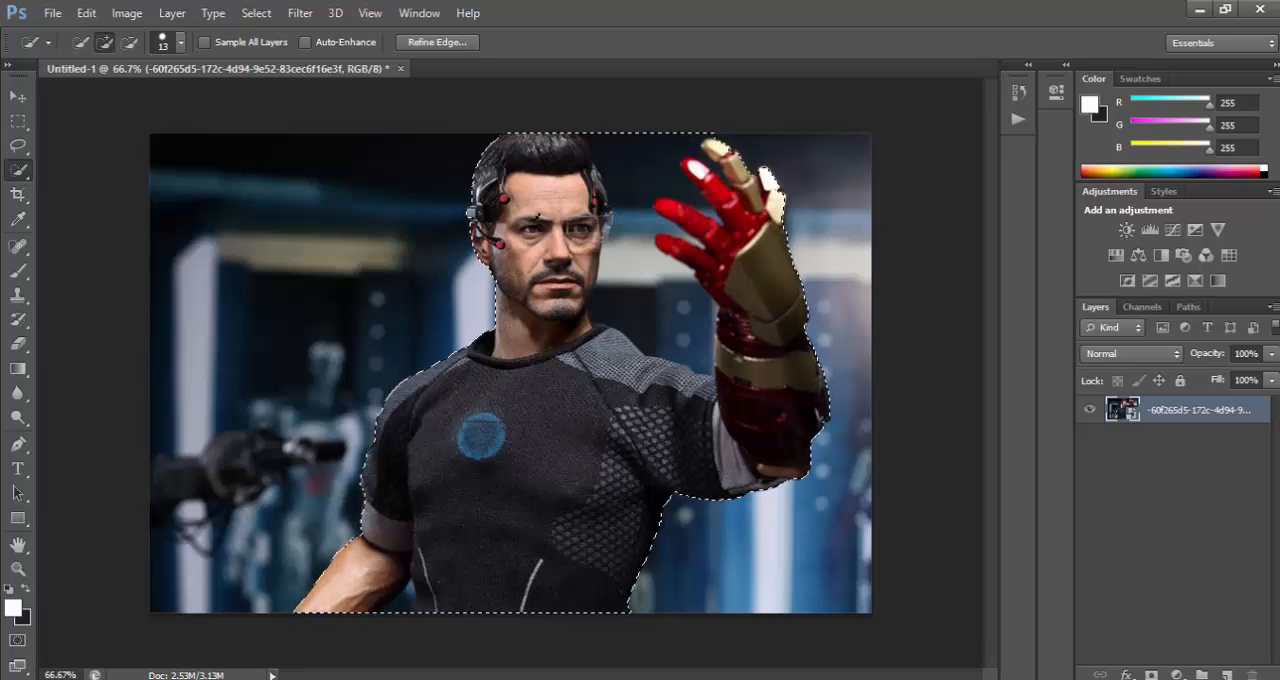
# Subtract the background between the head and glove and beside the lower torso from the selection, adding back missed finger areas.
pyautogui.hotkey('ctrl', 'alt', 'r')
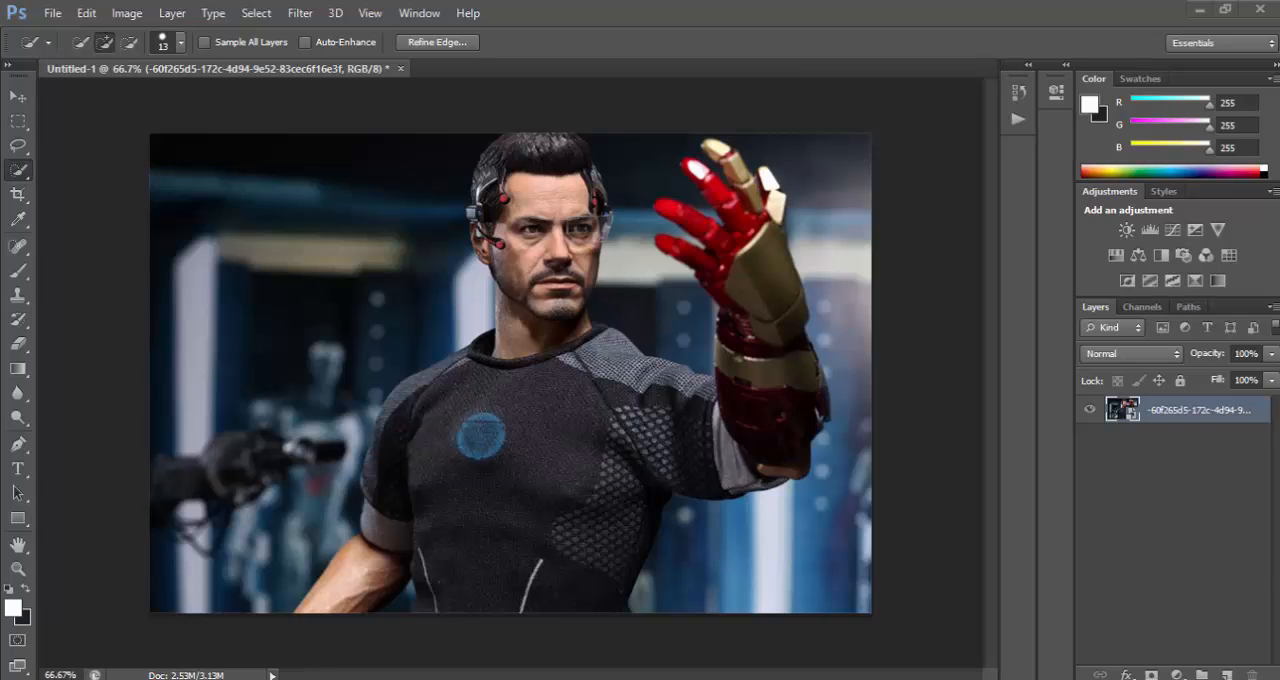
pyautogui.moveTo(630, 152)
pyautogui.mouseDown()
pyautogui.moveTo(650, 270)
pyautogui.moveTo(672, 330)
pyautogui.moveTo(702, 362)
pyautogui.moveTo(656, 350)
pyautogui.moveTo(640, 313)
pyautogui.moveTo(666, 306)
pyautogui.moveTo(625, 233)
pyautogui.mouseUp()
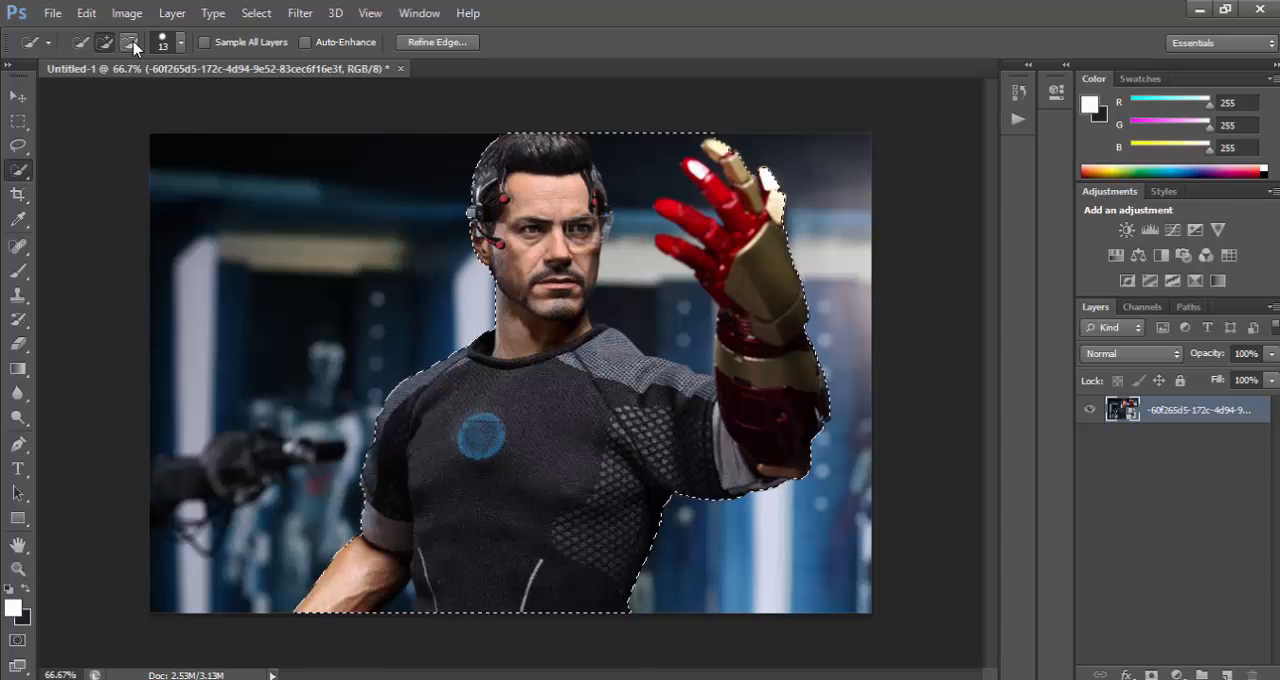
pyautogui.click(131, 43)
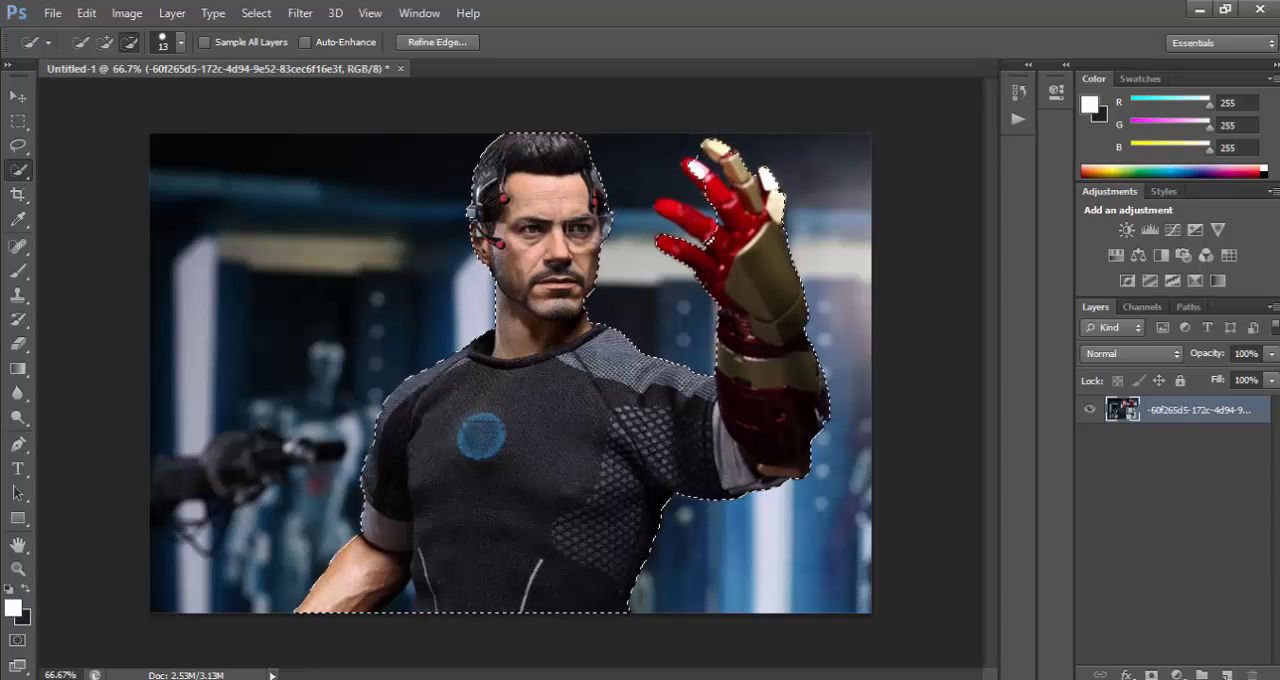
pyautogui.click(105, 42)
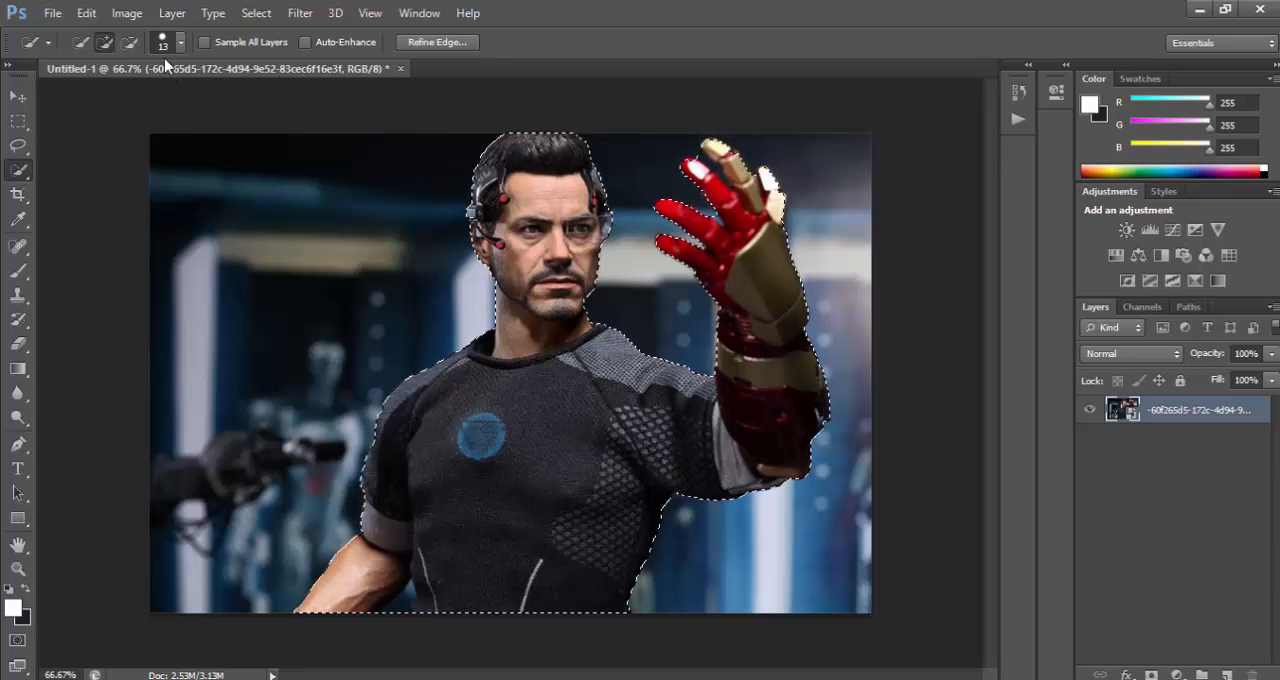
pyautogui.click(129, 42)
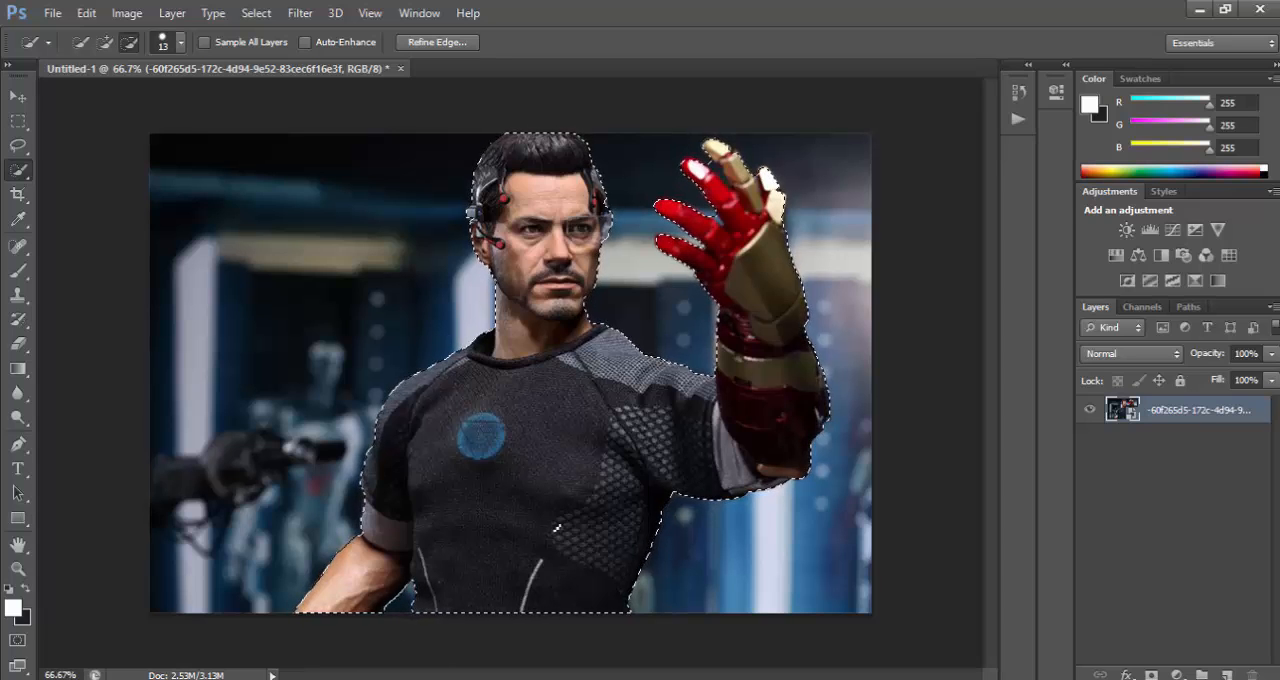
# Set the Quick Selection brush size to 25 px.
pyautogui.click(182, 43)
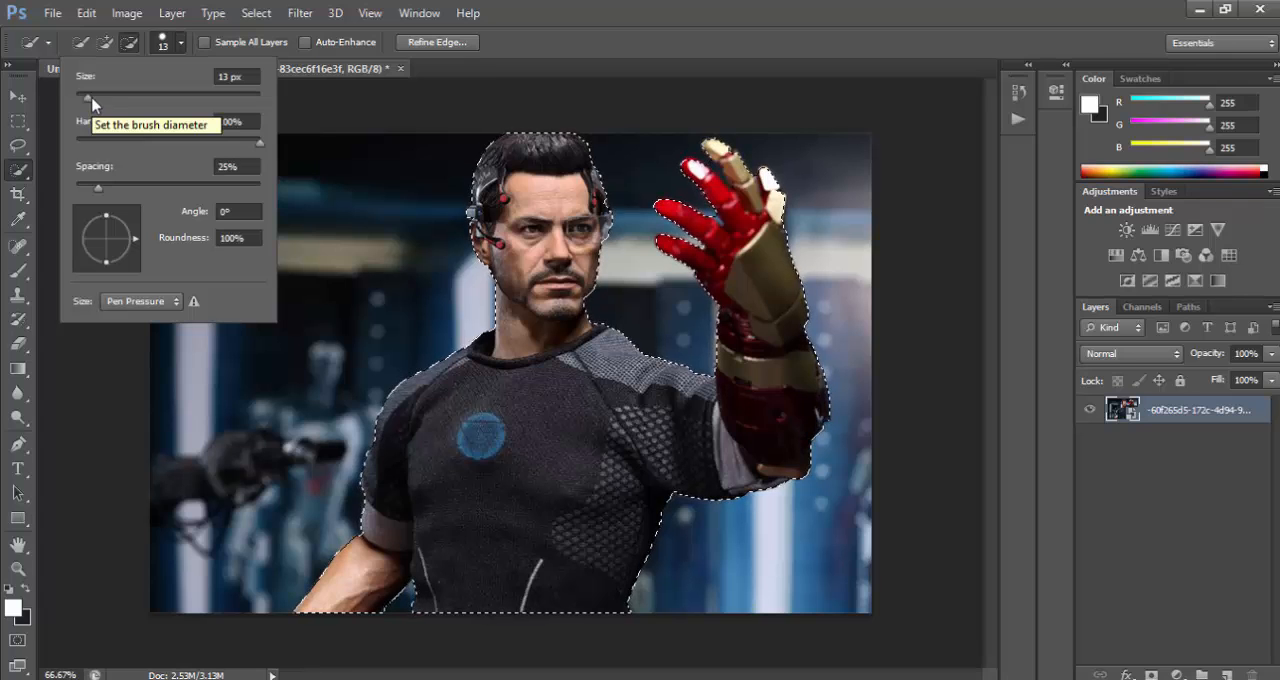
pyautogui.moveTo(92, 106)
pyautogui.mouseDown()
pyautogui.moveTo(121, 105)
pyautogui.moveTo(99, 103)
pyautogui.mouseUp()
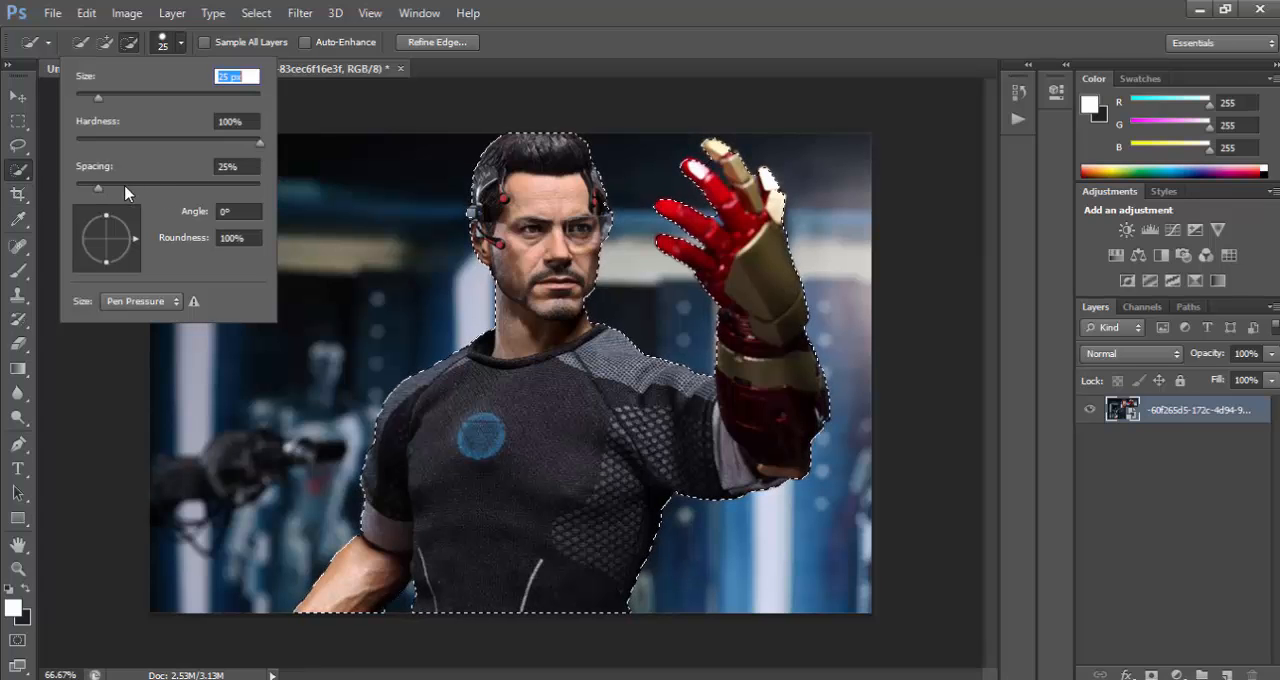
pyautogui.click(546, 27)
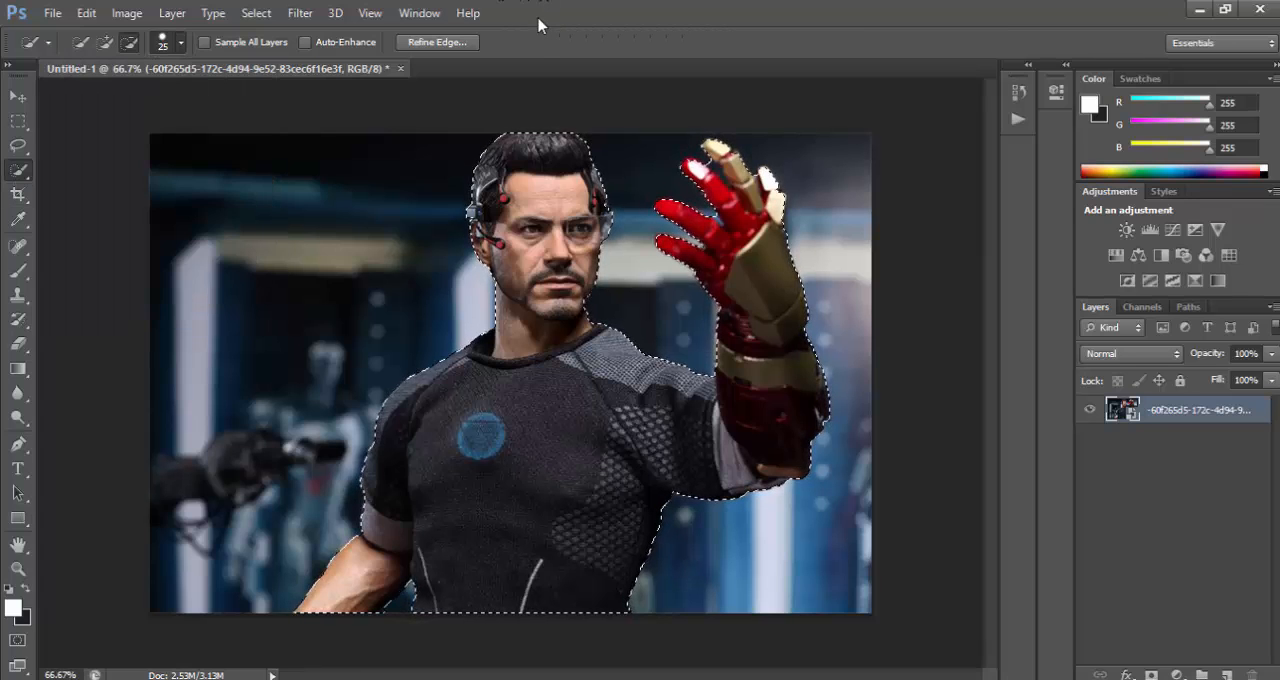
pyautogui.click(181, 42)
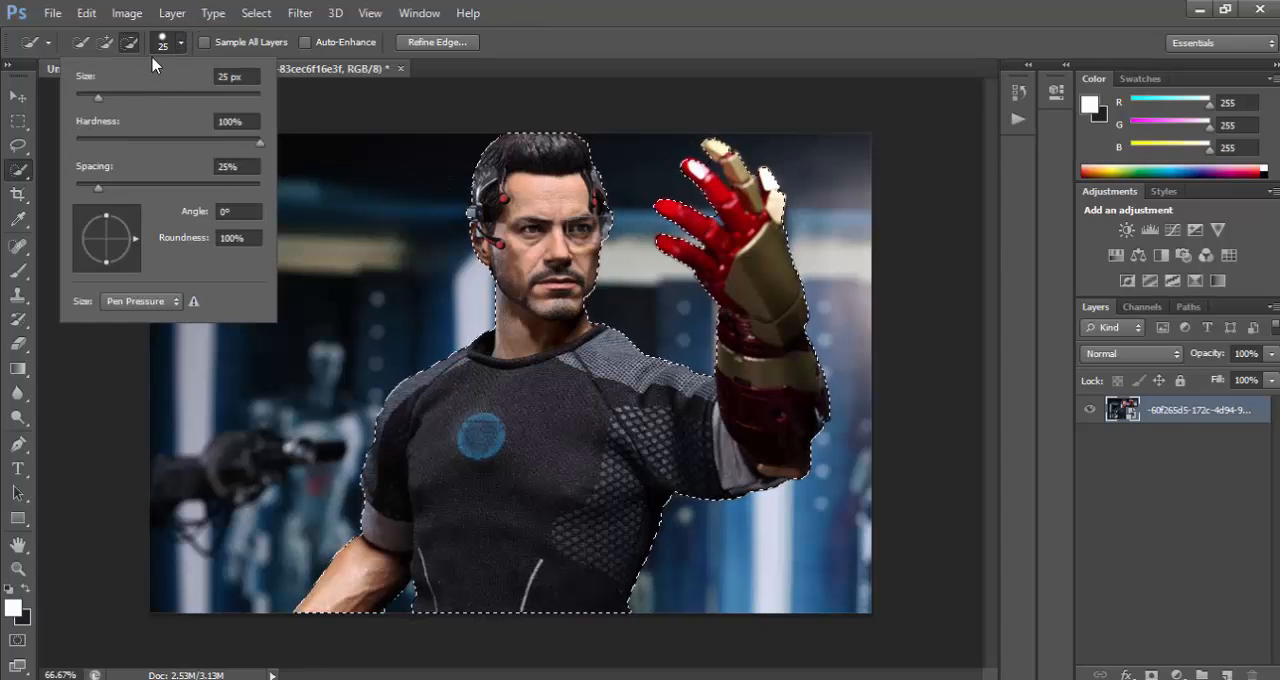
pyautogui.click(570, 28)
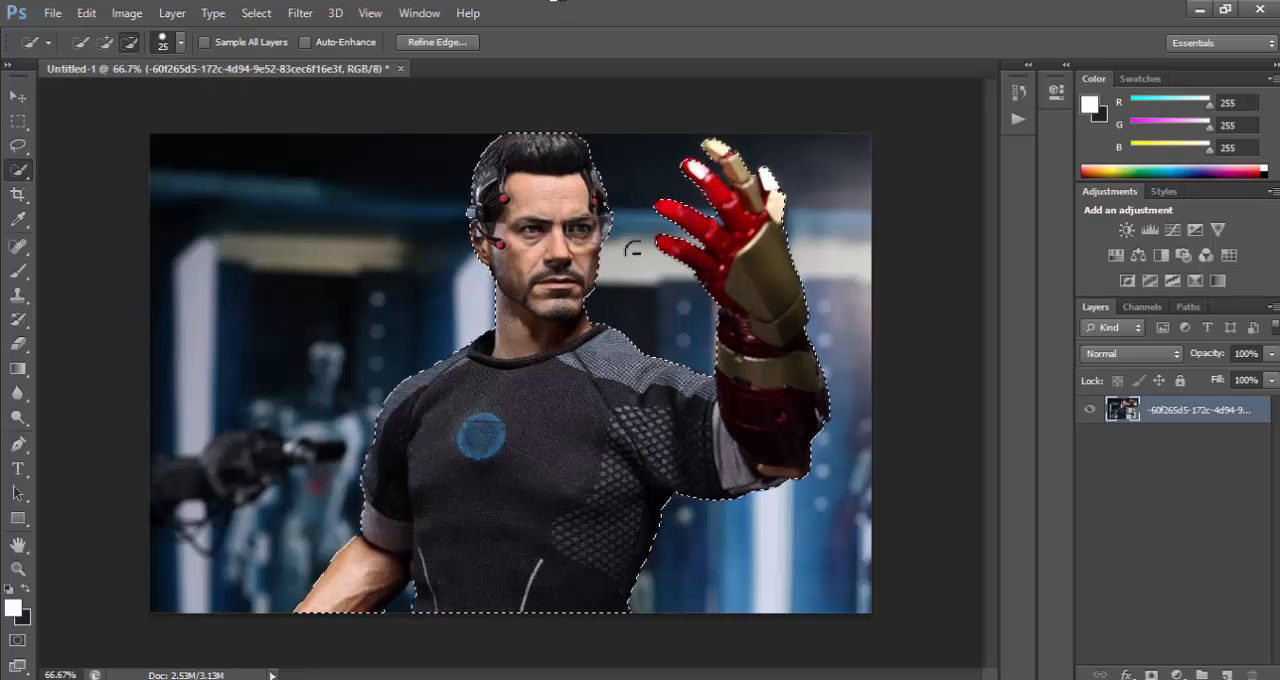
# Copy the selected man onto a new layer above the original photo.
pyautogui.rightClick(561, 397)
pyautogui.click(655, 435)
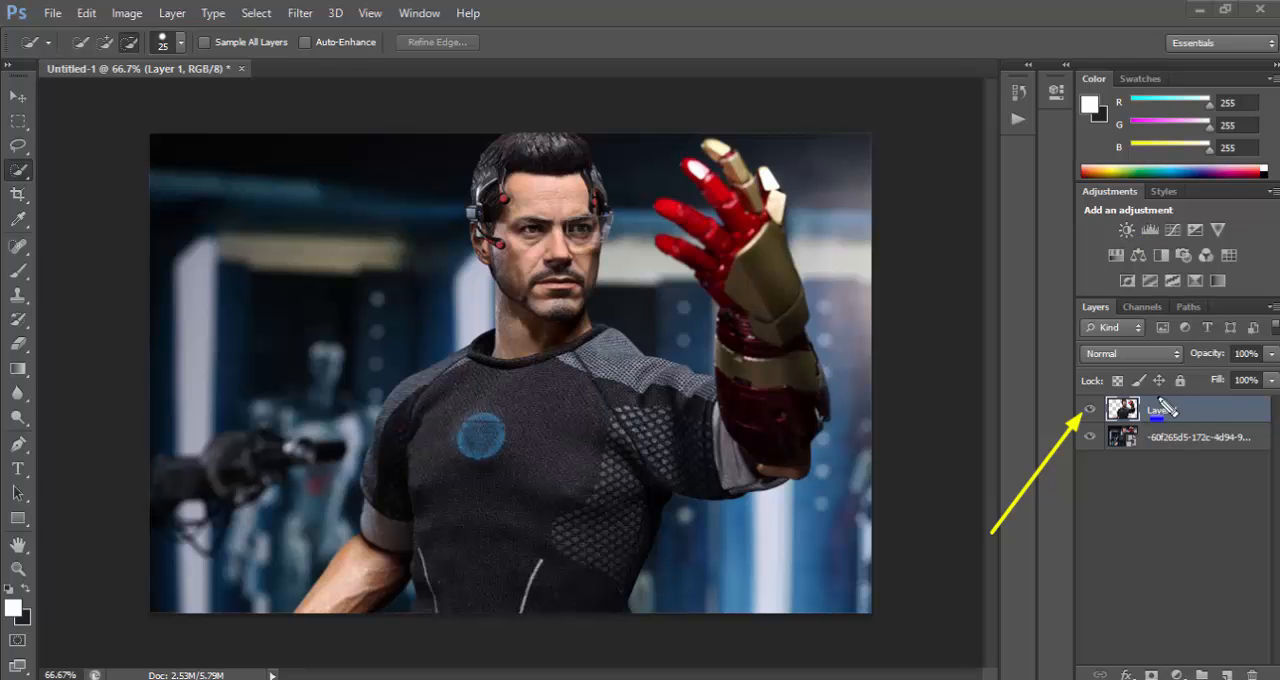
pyautogui.moveTo(1088, 433)
pyautogui.mouseDown()
pyautogui.moveTo(1084, 465)
pyautogui.moveTo(1257, 466)
pyautogui.mouseUp()
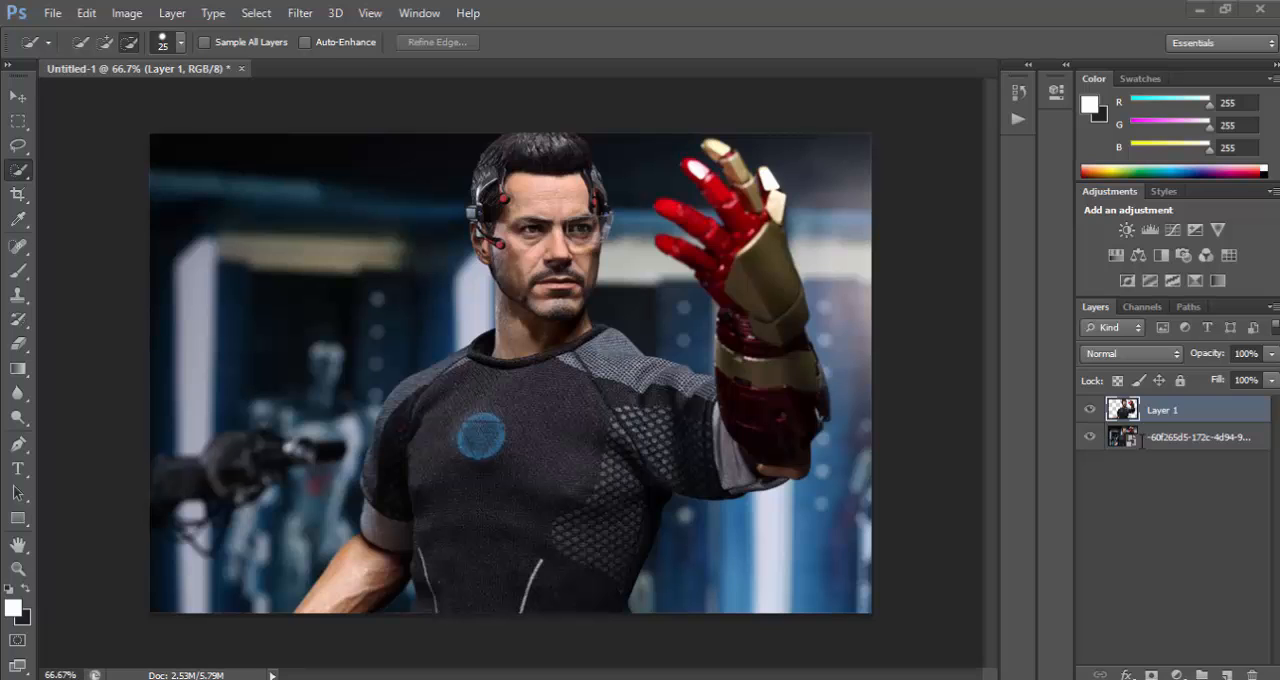
# Delete the original photo layer beneath the cut-out, leaving a transparent background.
pyautogui.click(1202, 437)
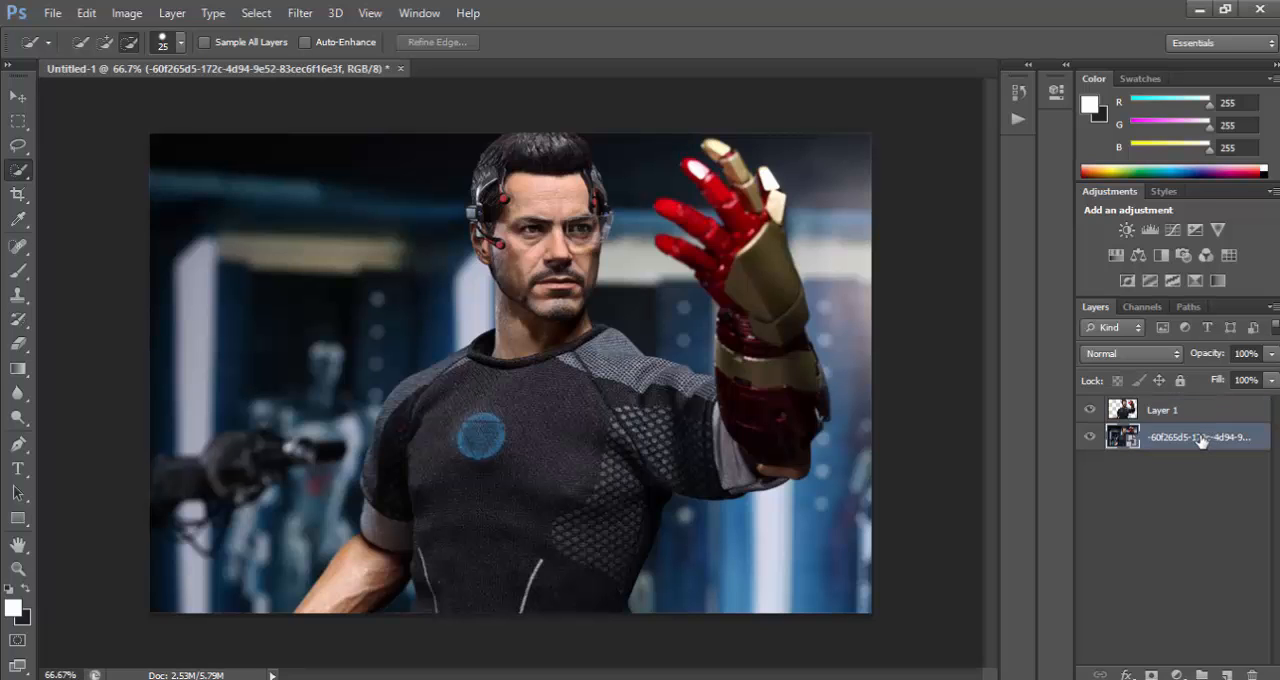
pyautogui.rightClick(1200, 438)
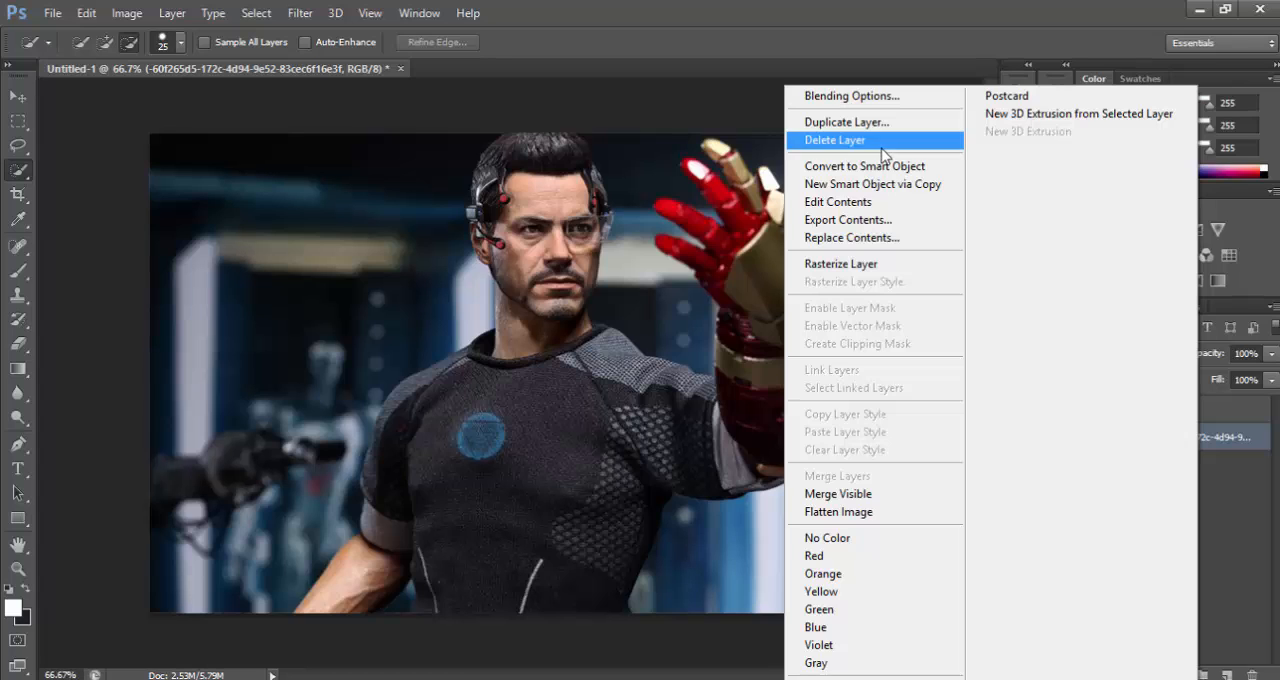
pyautogui.click(1253, 518)
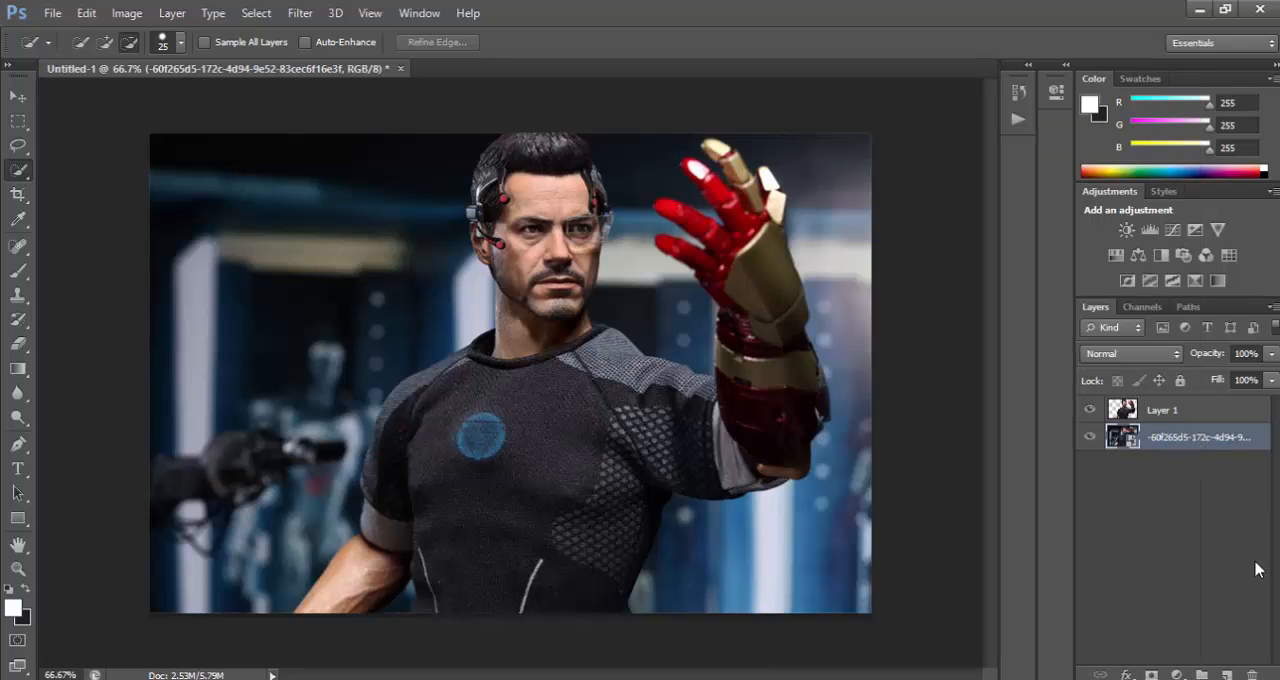
pyautogui.click(1250, 675)
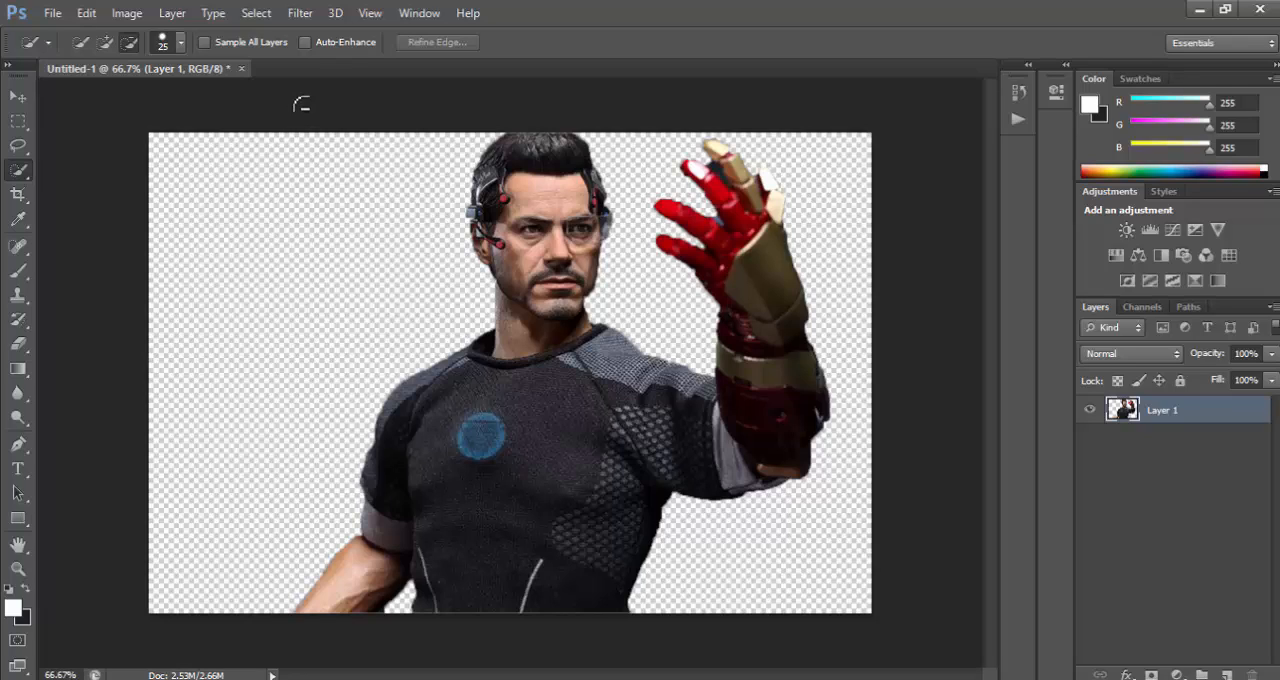
# Set the Eraser's brush size to 24 px.
pyautogui.click(16, 344)
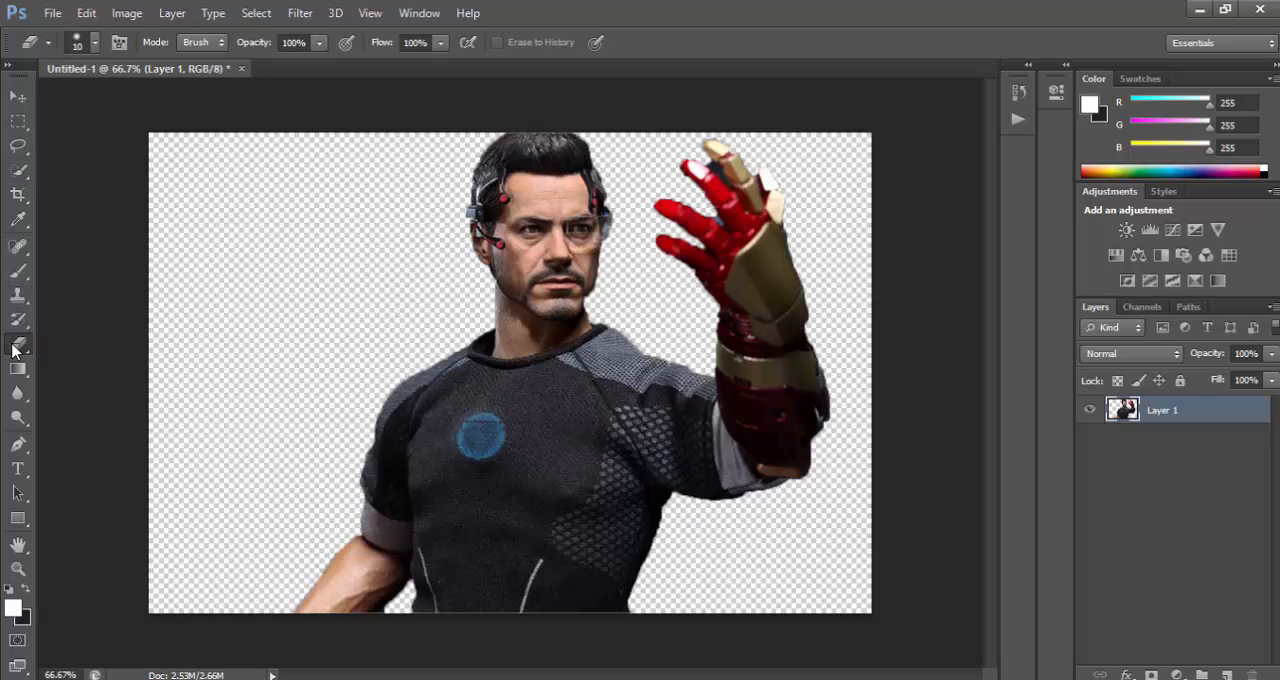
pyautogui.click(94, 42)
pyautogui.click(48, 102)
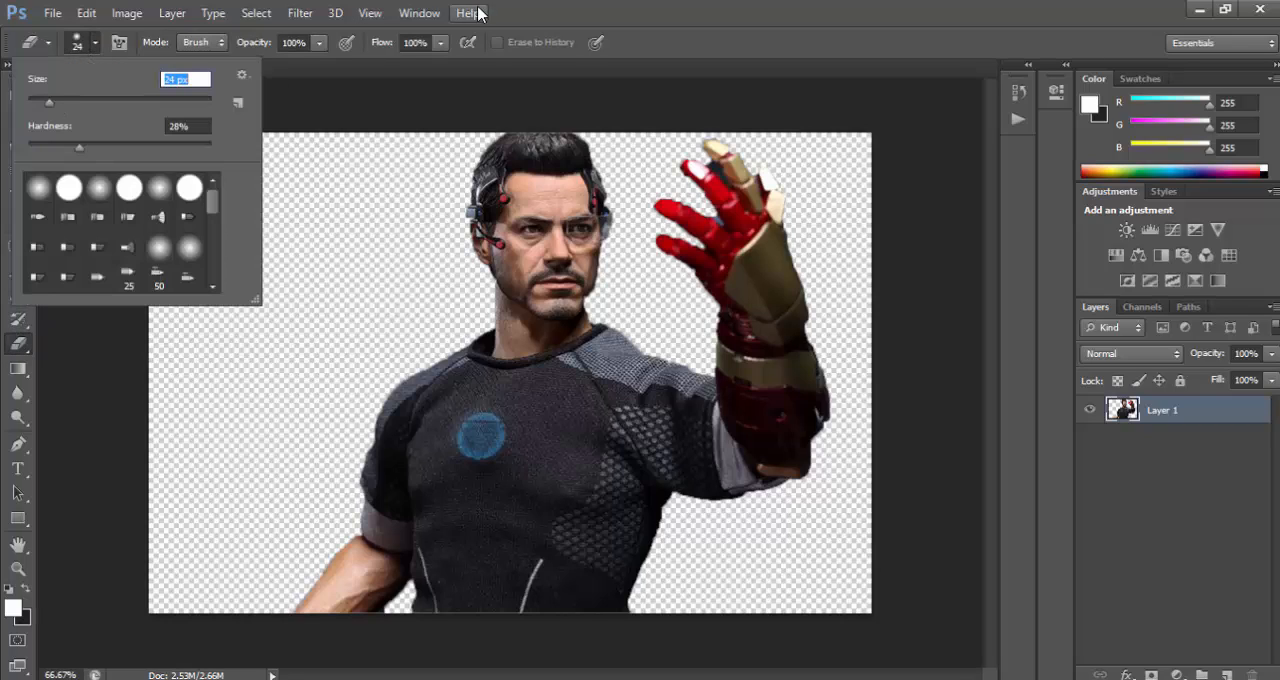
# Erase the leftover background between the bare forearm and the lower torso with an 8 px Eraser.
pyautogui.click(17, 568)
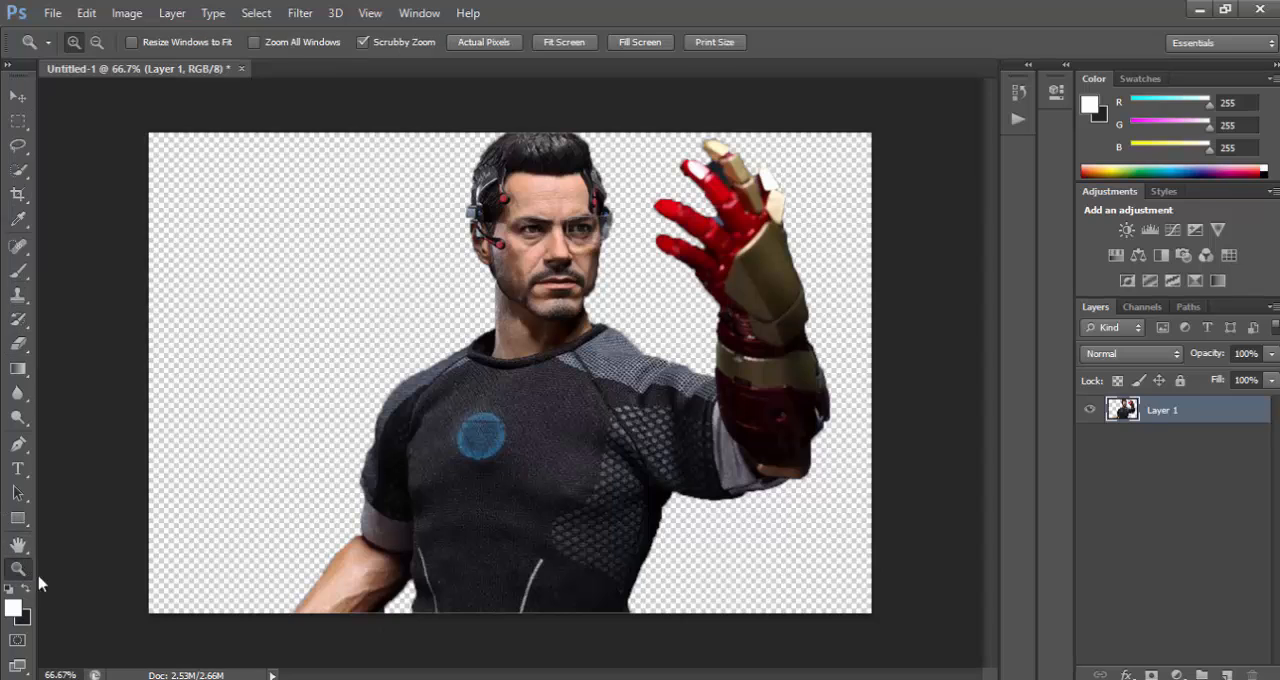
pyautogui.click(387, 614)
pyautogui.click(398, 596)
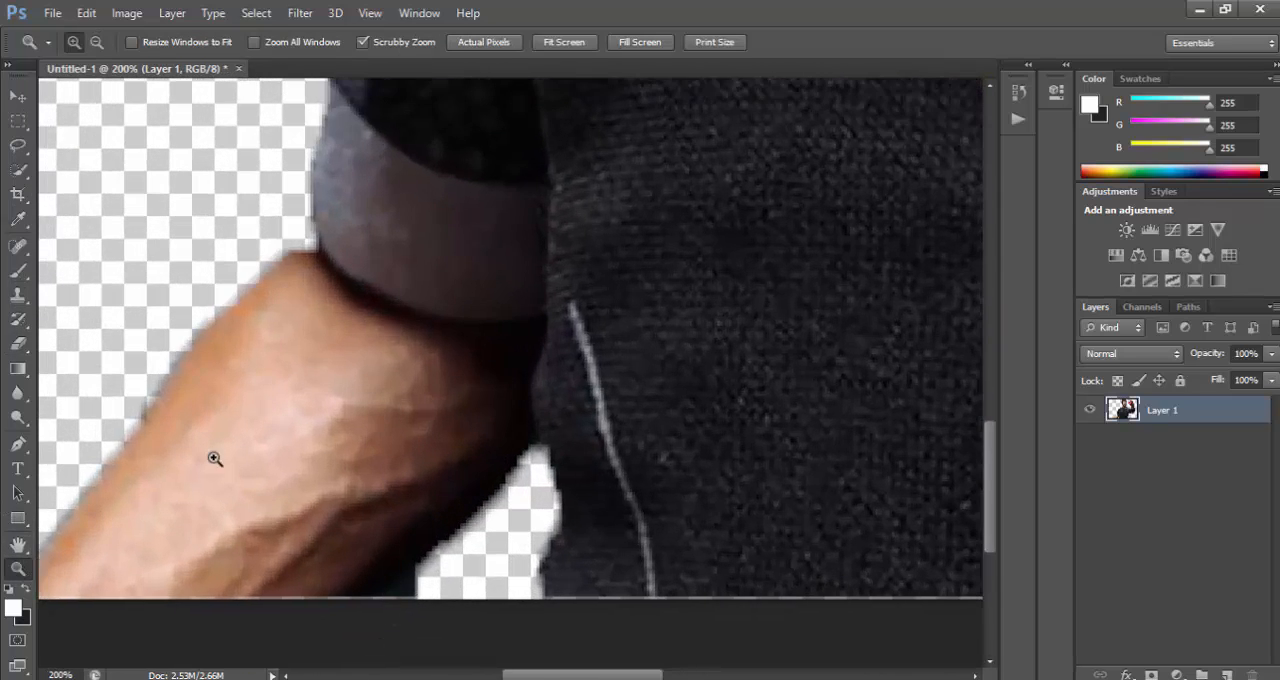
pyautogui.click(18, 170)
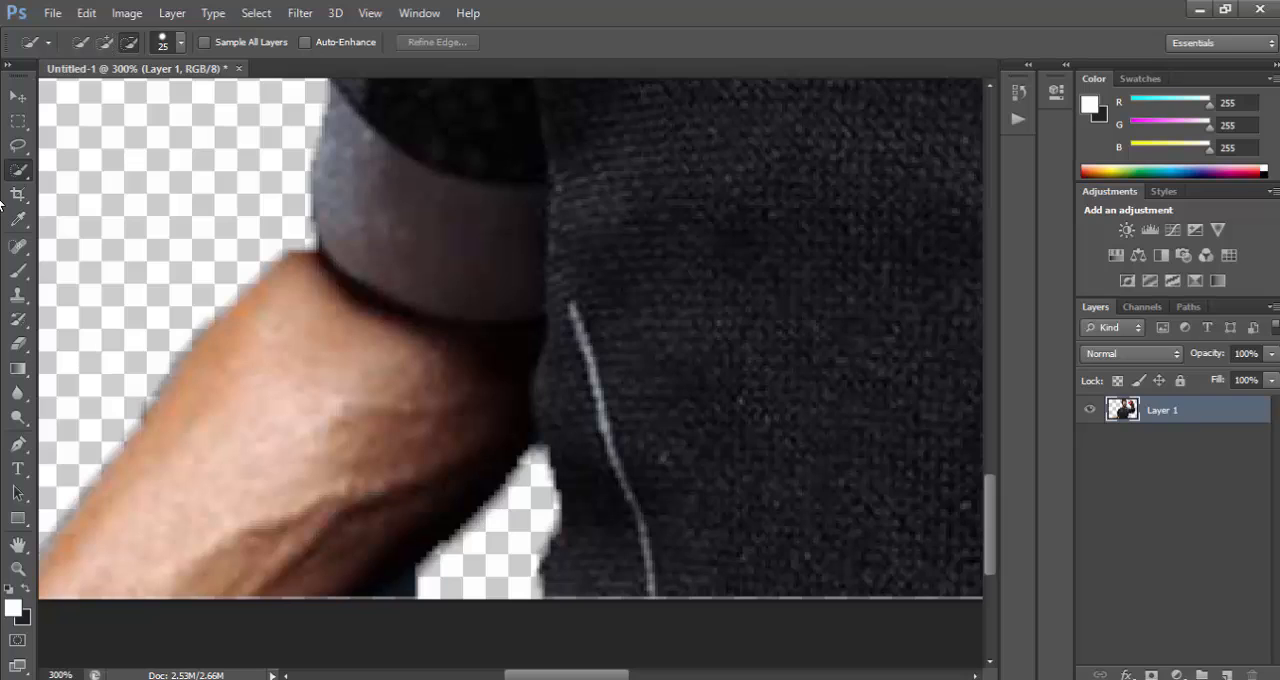
pyautogui.click(17, 345)
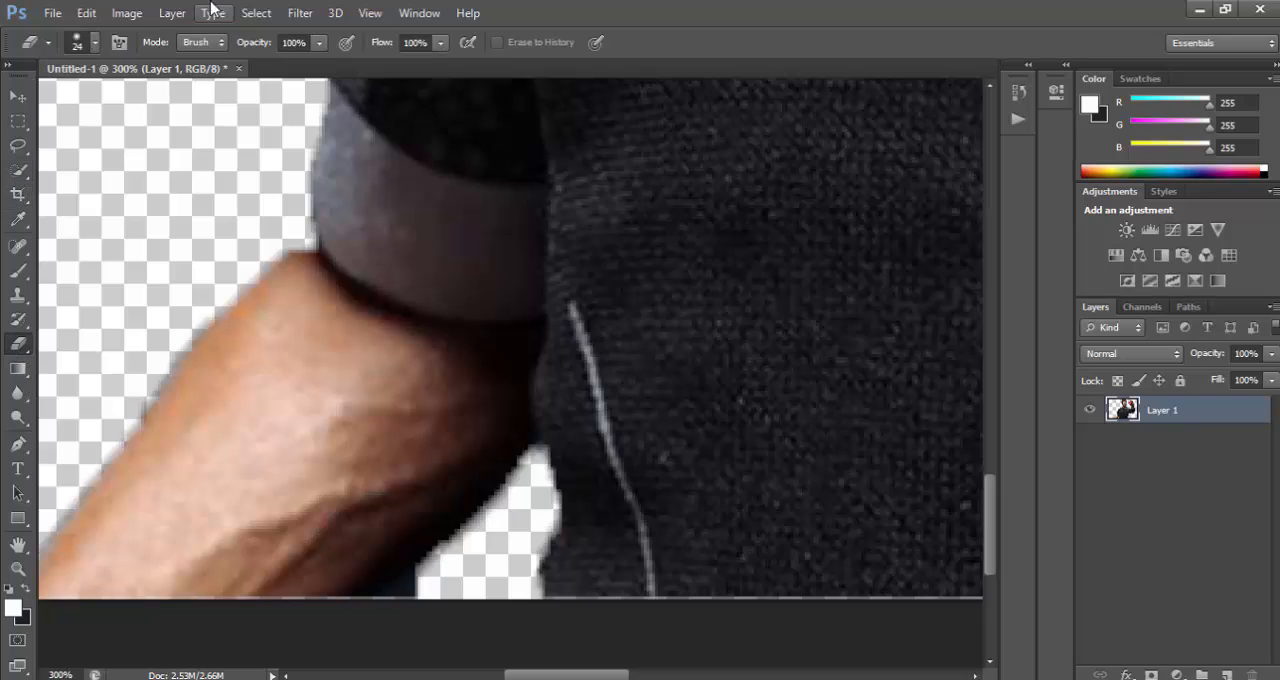
pyautogui.click(95, 42)
pyautogui.moveTo(42, 101); pyautogui.dragTo(35, 104)
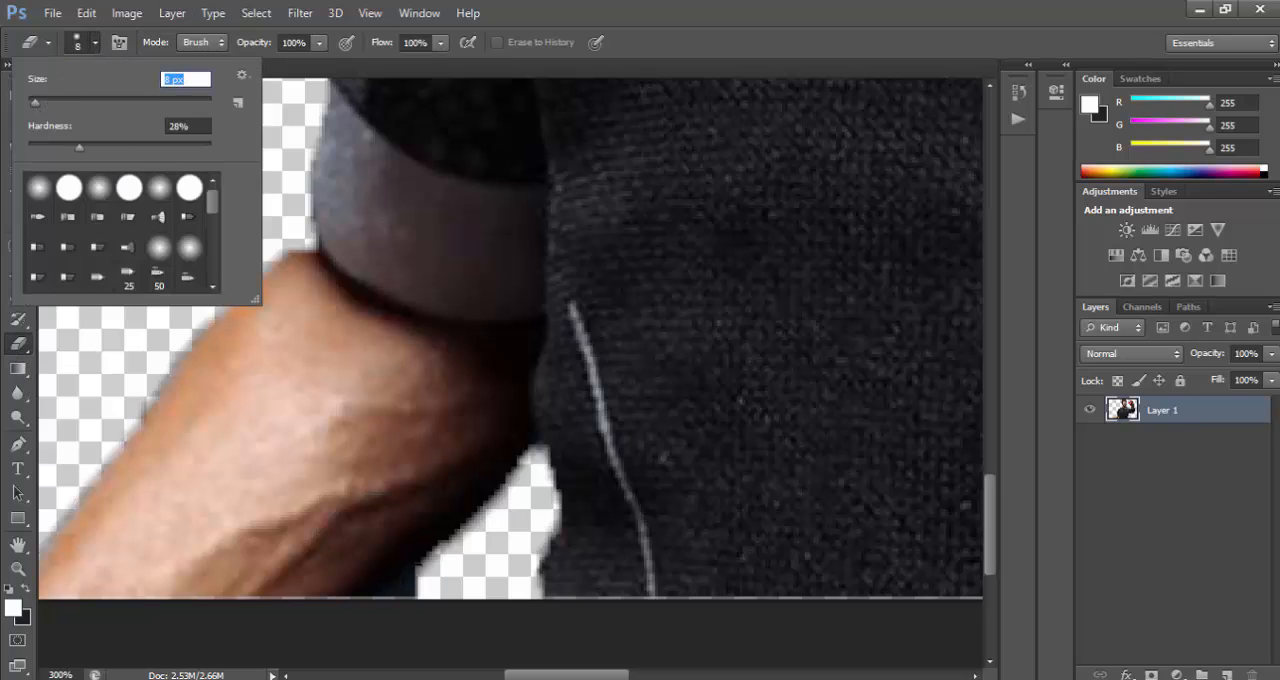
pyautogui.moveTo(432, 578); pyautogui.dragTo(379, 605)
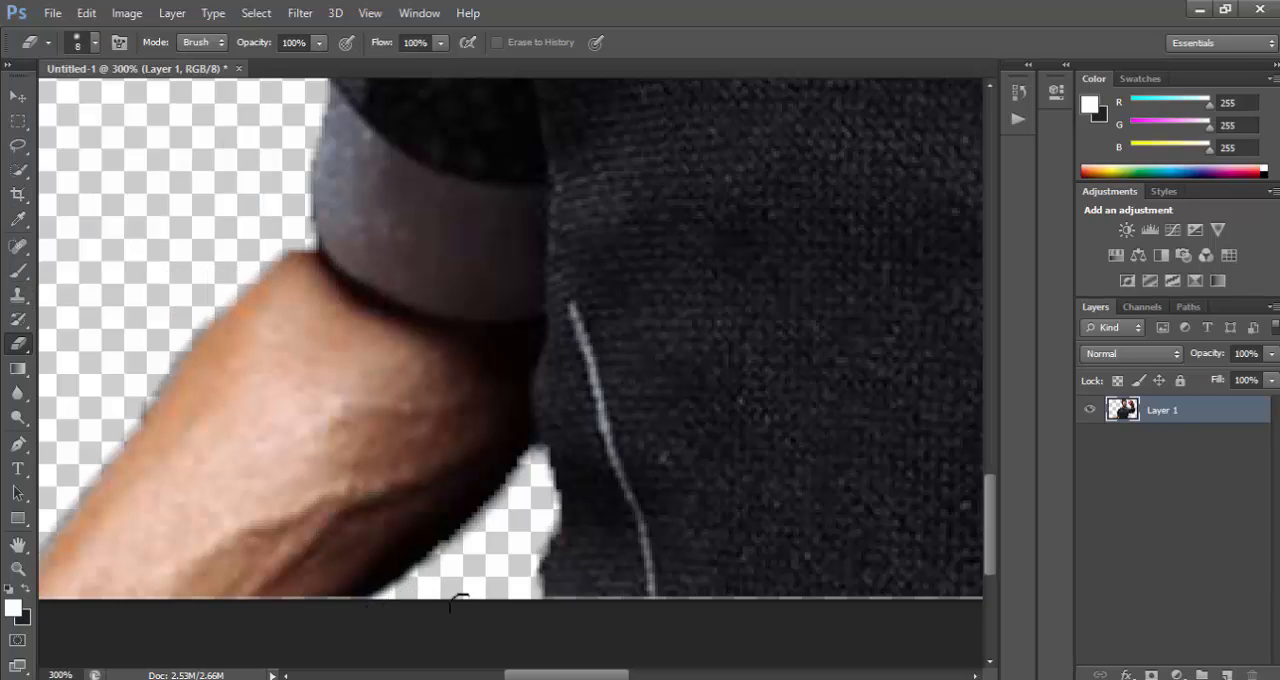
# Erase the outer part of the dark background remnant between the glove's white-tipped red finger and the gold finger.
pyautogui.moveTo(537, 675); pyautogui.dragTo(687, 676)
pyautogui.moveTo(994, 512); pyautogui.dragTo(985, 207)
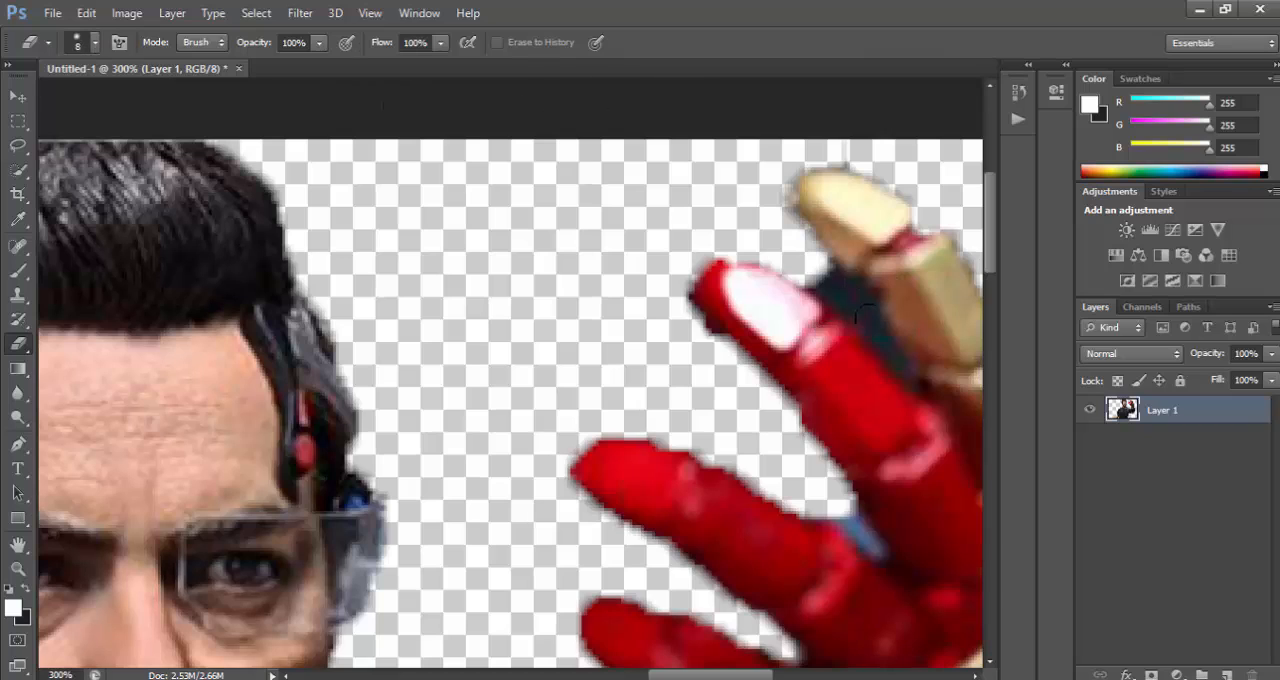
pyautogui.moveTo(866, 312)
pyautogui.mouseDown()
pyautogui.moveTo(826, 274)
pyautogui.moveTo(845, 307)
pyautogui.moveTo(829, 286)
pyautogui.moveTo(763, 266)
pyautogui.mouseUp()
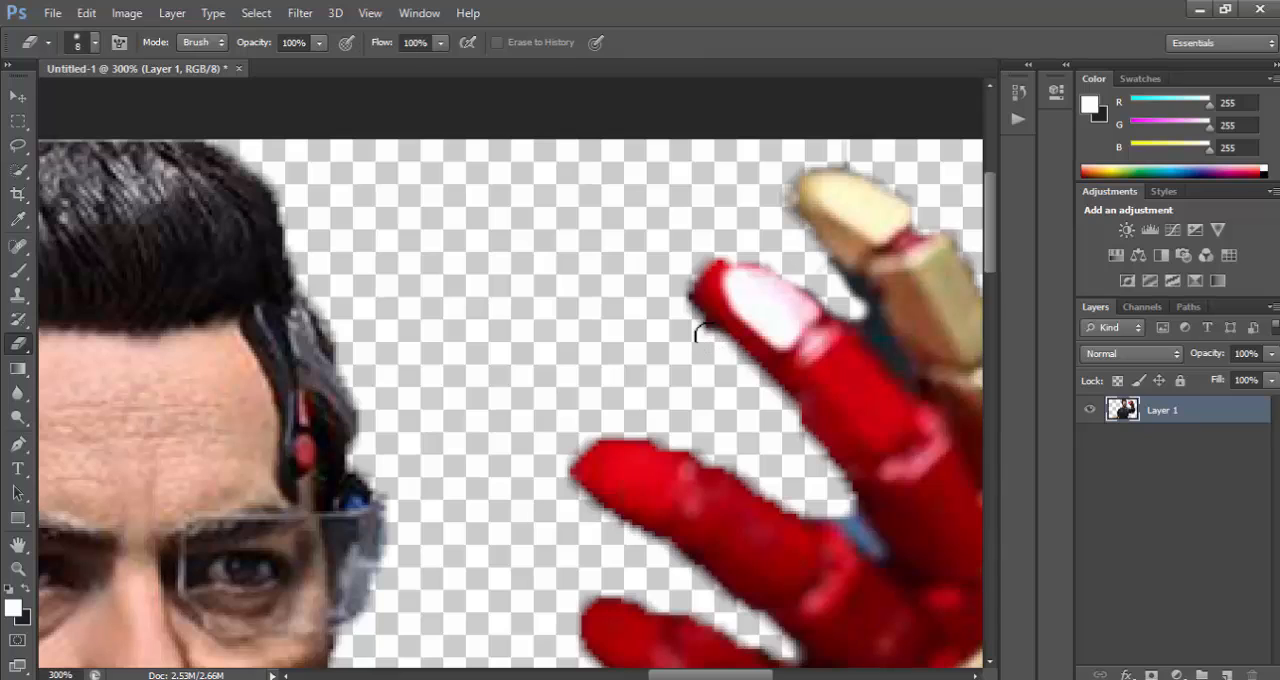
# Reduce the Eraser size to 3 px and erase the dark remnant deeper in the gap between the red and gold fingers.
pyautogui.click(90, 44)
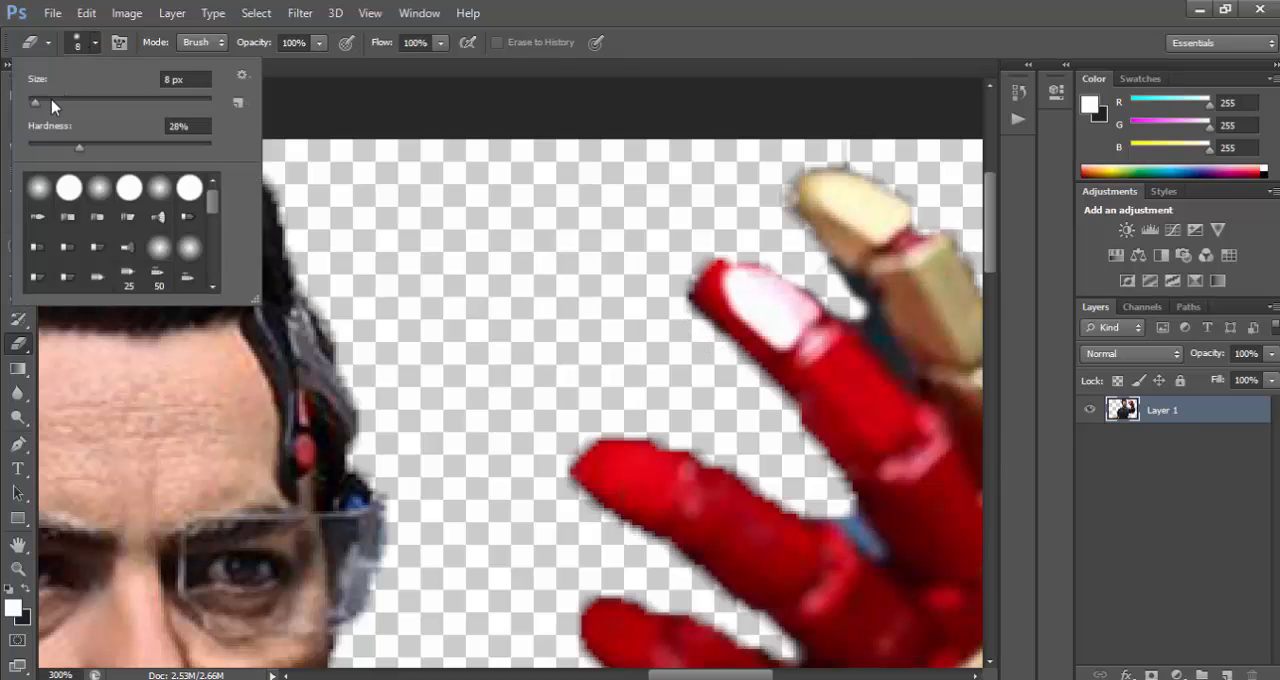
pyautogui.moveTo(35, 104); pyautogui.dragTo(30, 104)
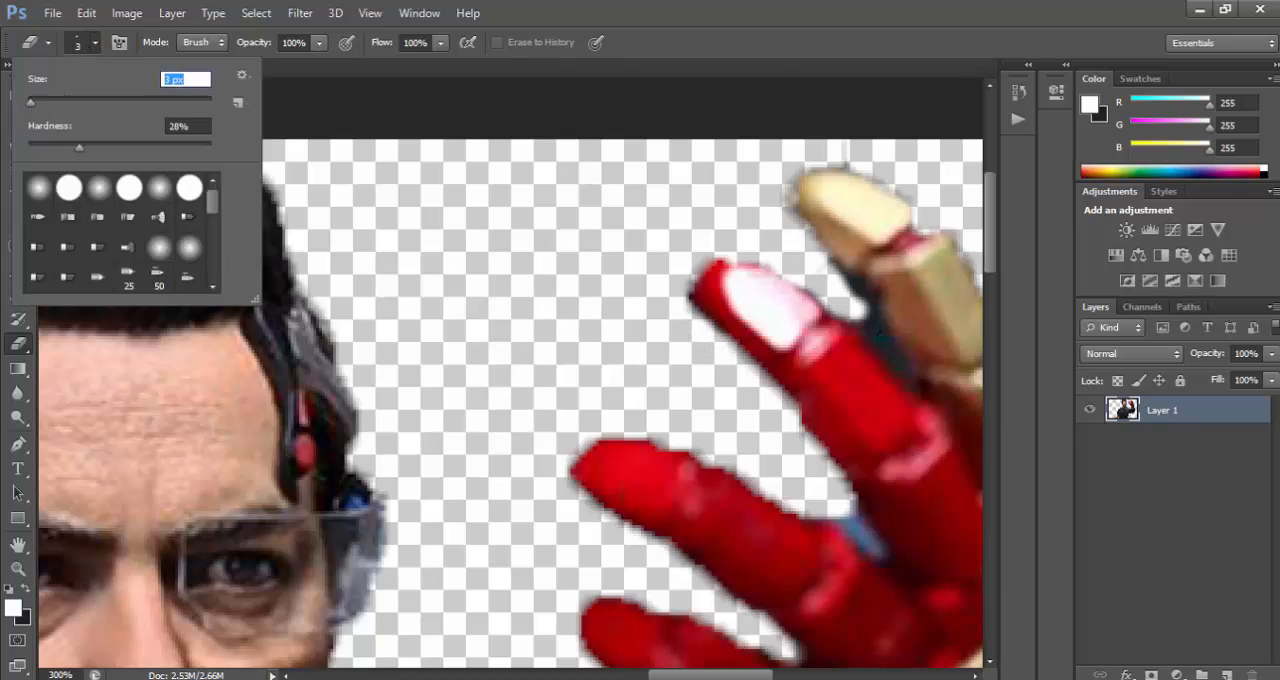
pyautogui.moveTo(874, 328); pyautogui.dragTo(847, 316)
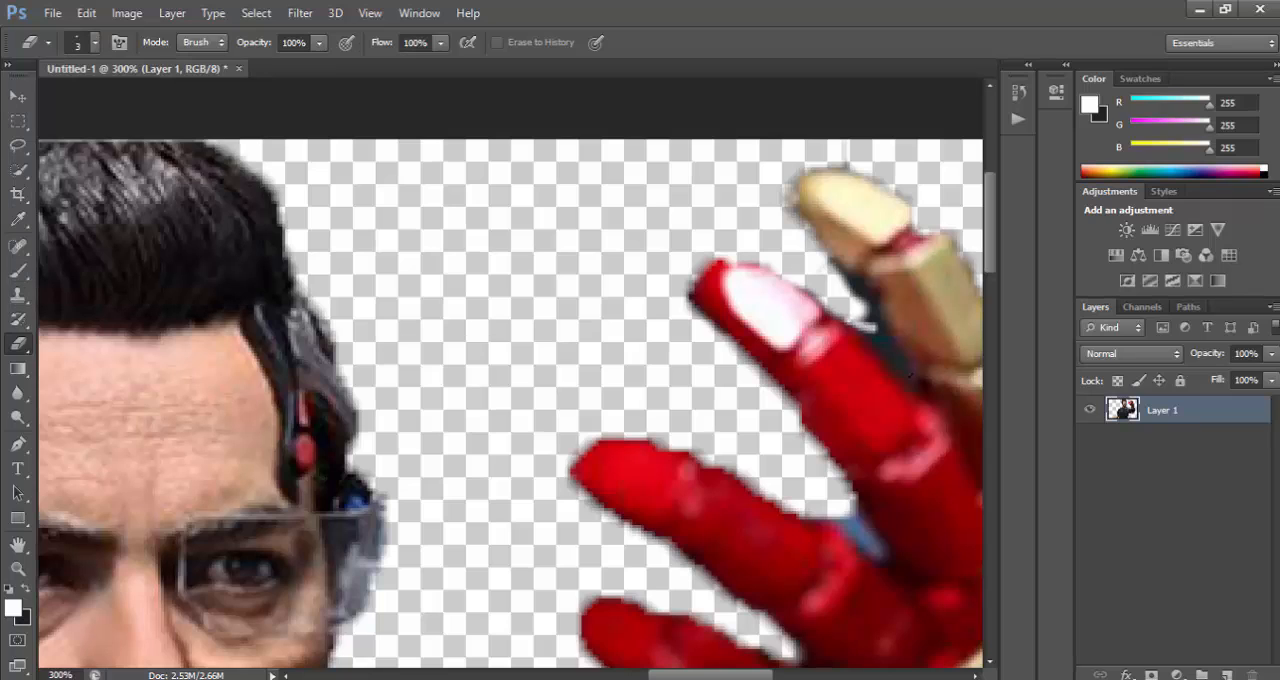
pyautogui.moveTo(911, 374)
pyautogui.mouseDown()
pyautogui.moveTo(818, 304)
pyautogui.moveTo(799, 269)
pyautogui.mouseUp()
pyautogui.moveTo(907, 369)
pyautogui.mouseDown()
pyautogui.moveTo(864, 312)
pyautogui.moveTo(870, 322)
pyautogui.moveTo(855, 322)
pyautogui.moveTo(822, 300)
pyautogui.mouseUp()
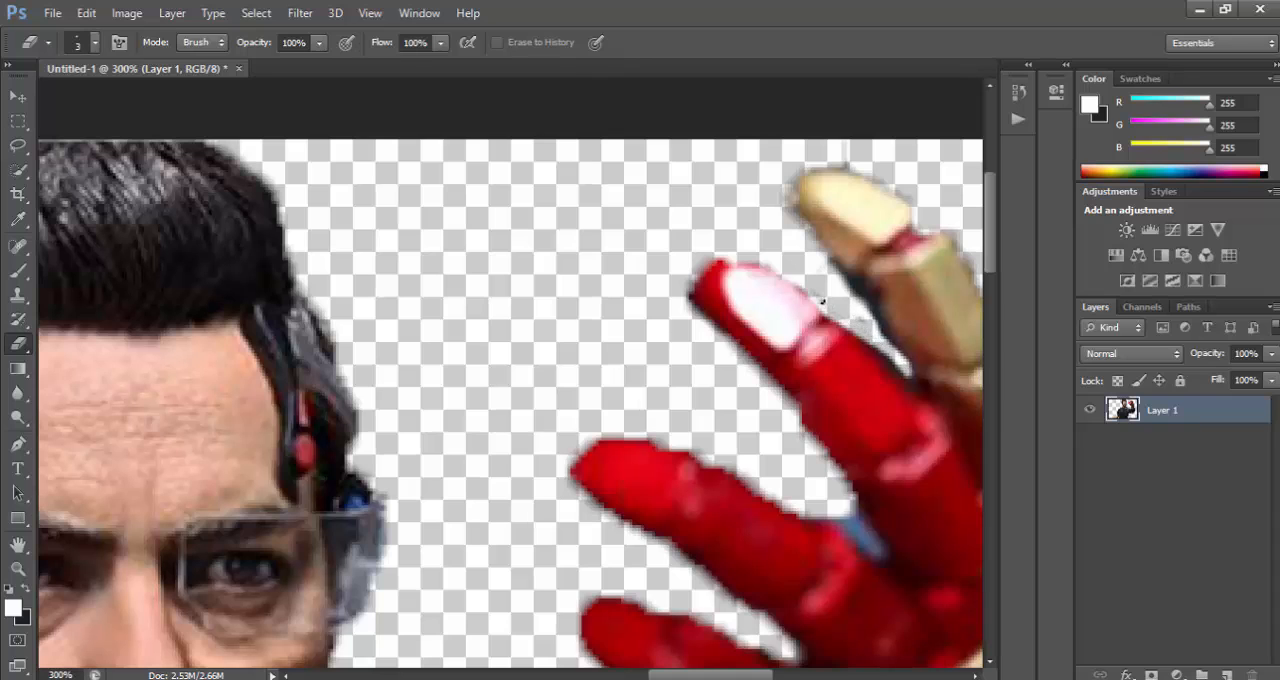
# Fit the whole cut-out on screen to review the cleaned edges.
pyautogui.press('z')
pyautogui.rightClick(154, 491)
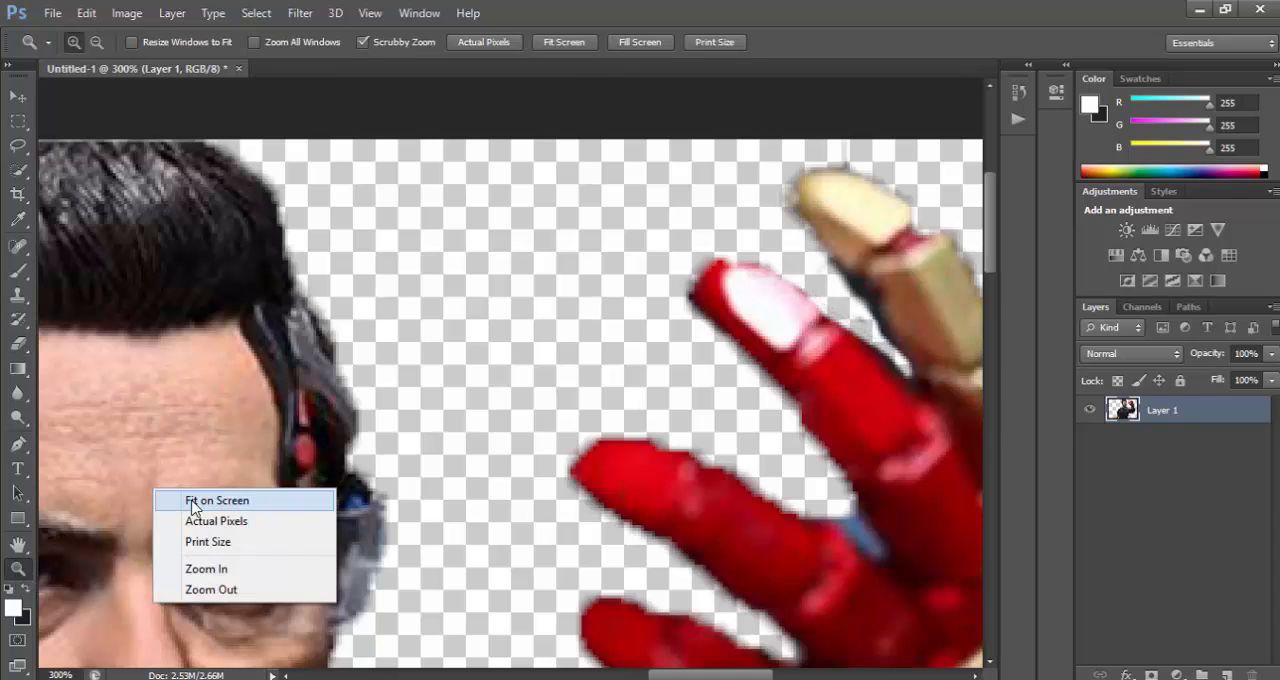
pyautogui.click(210, 500)
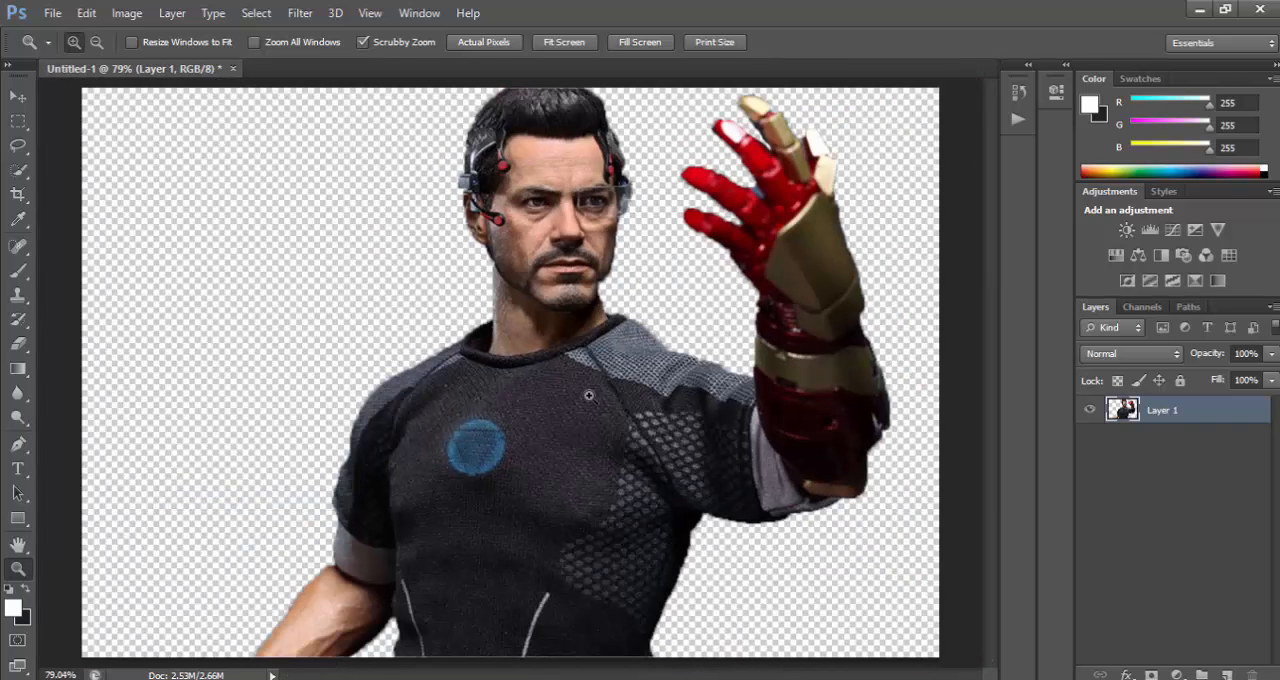